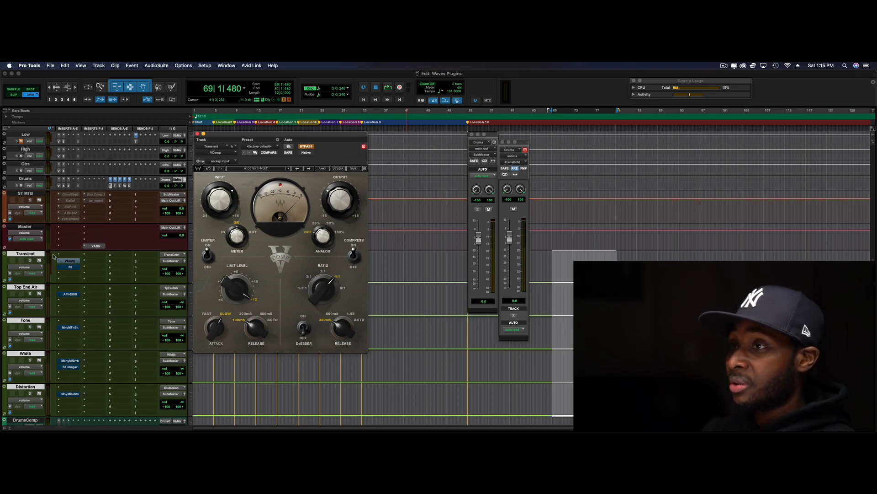
# Play the selected section and pull the Drums fader down to −∞
pyautogui.press('space')
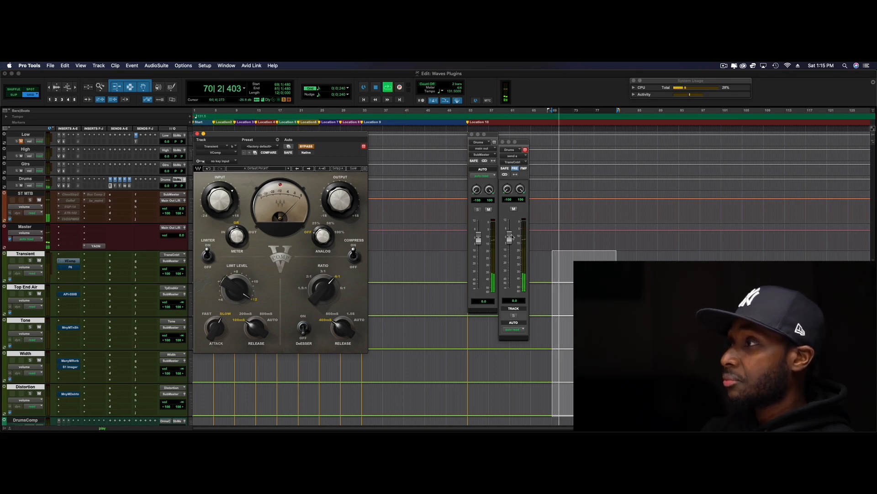
pyautogui.click(478, 240)
pyautogui.moveTo(478, 240); pyautogui.dragTo(478, 289)
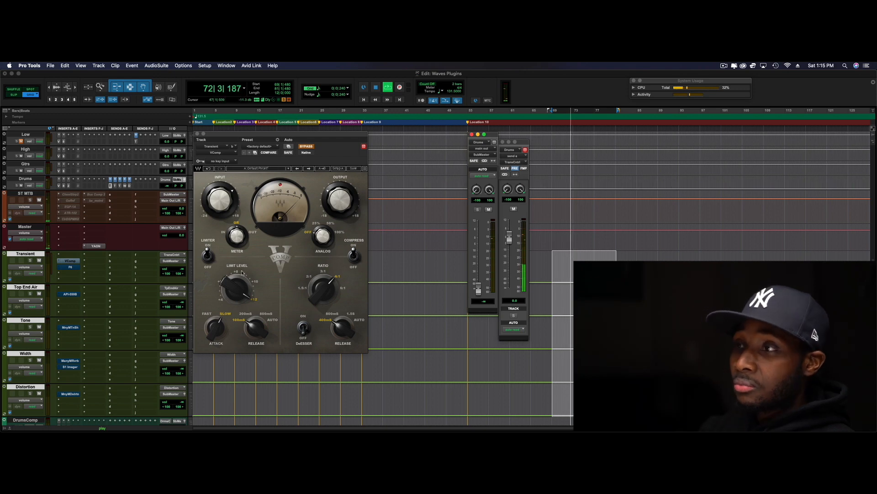
# Bring up the Transient track's output fader, set it to 0.0 dB and stop playback
pyautogui.click(185, 261)
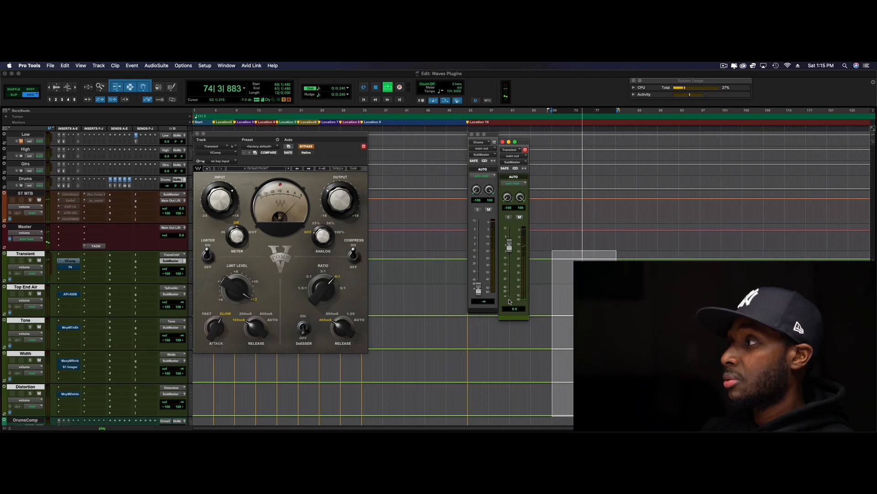
pyautogui.press('space')
pyautogui.keyDown('alt'); pyautogui.click(510, 298); pyautogui.keyUp('alt')
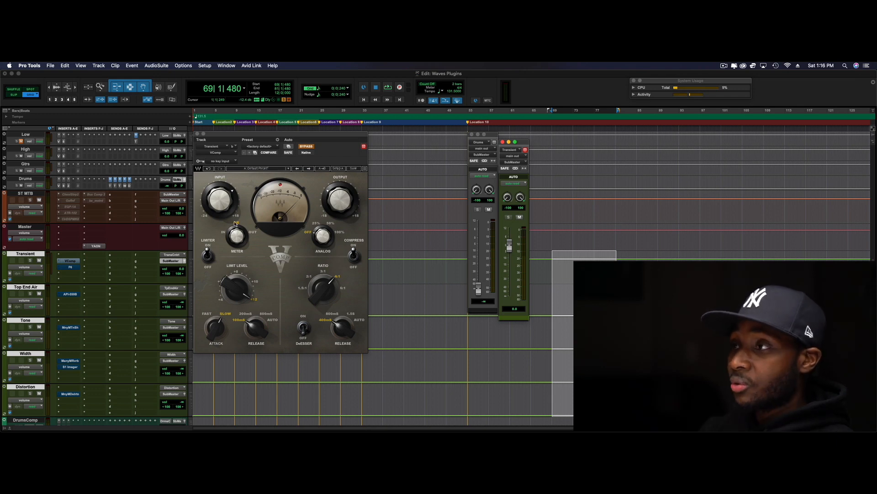
# Take the VComp compressor on the Transient track out of bypass and audition the section with it active
pyautogui.click(307, 147)
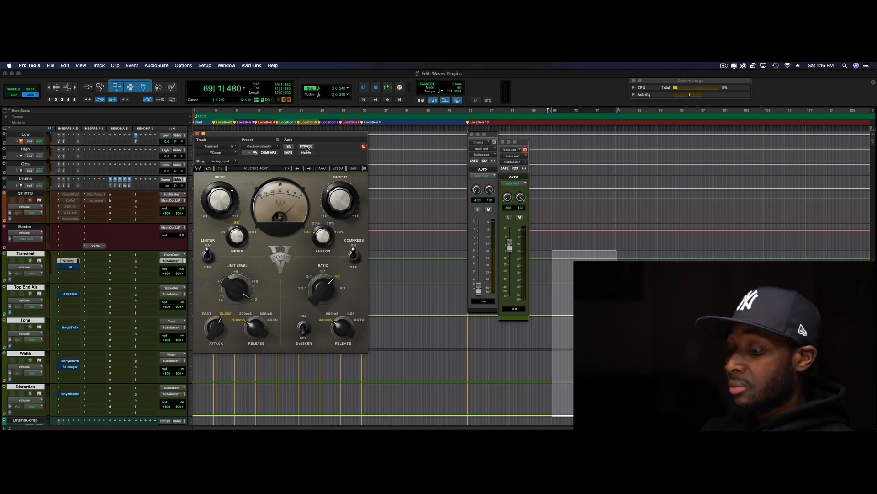
pyautogui.press('space')
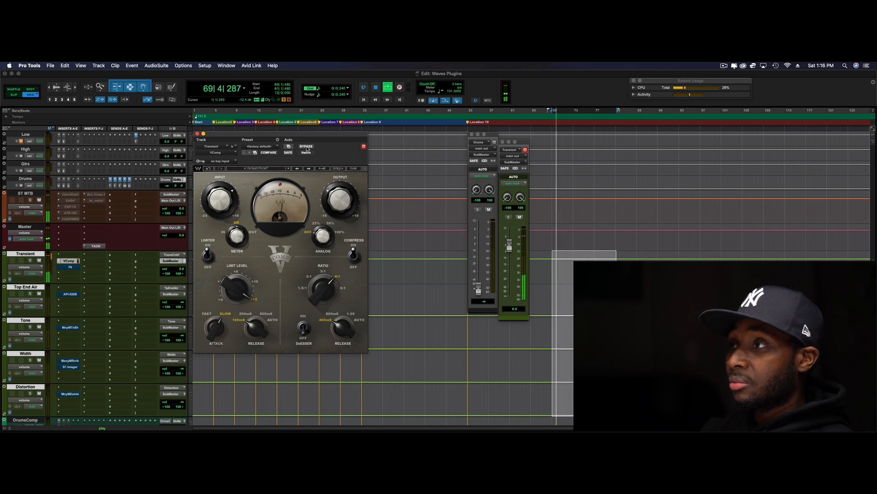
pyautogui.press('space')
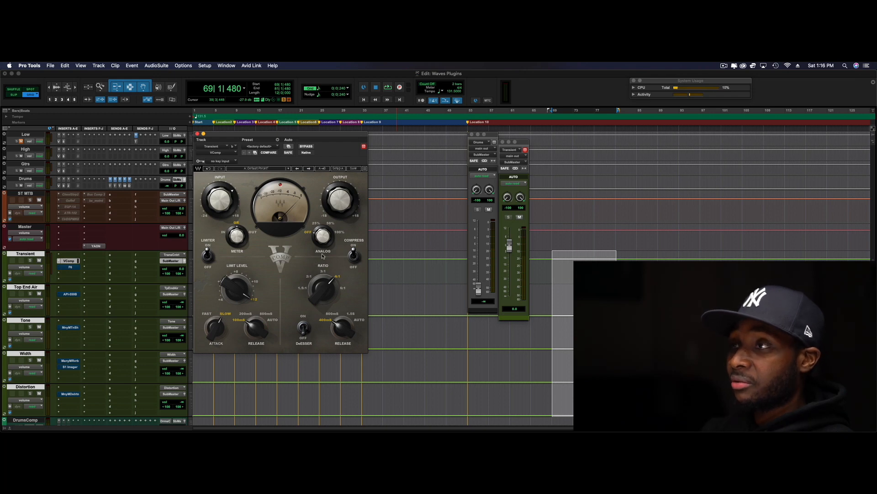
pyautogui.press('space')
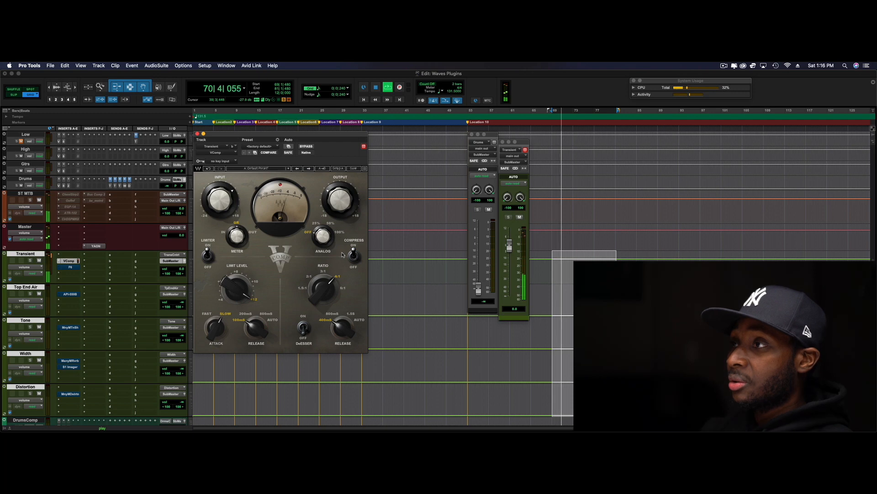
pyautogui.press('space')
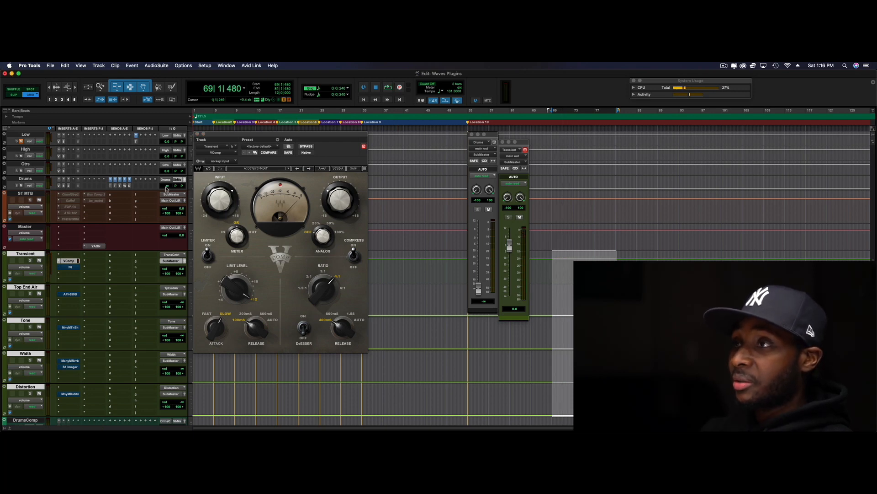
# Open the F6 equalizer on the Transient track and leave the Drums fader pulled down to −∞
pyautogui.keyDown('alt'); pyautogui.click(166, 186); pyautogui.keyUp('alt')
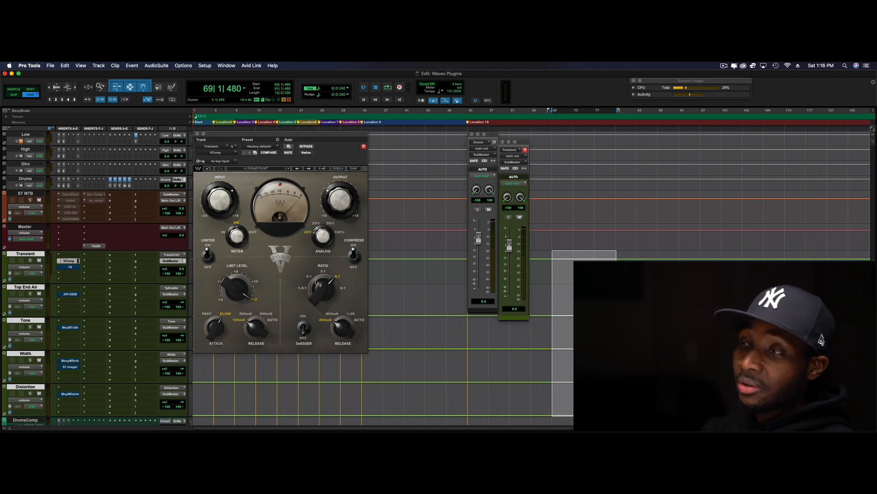
pyautogui.click(71, 268)
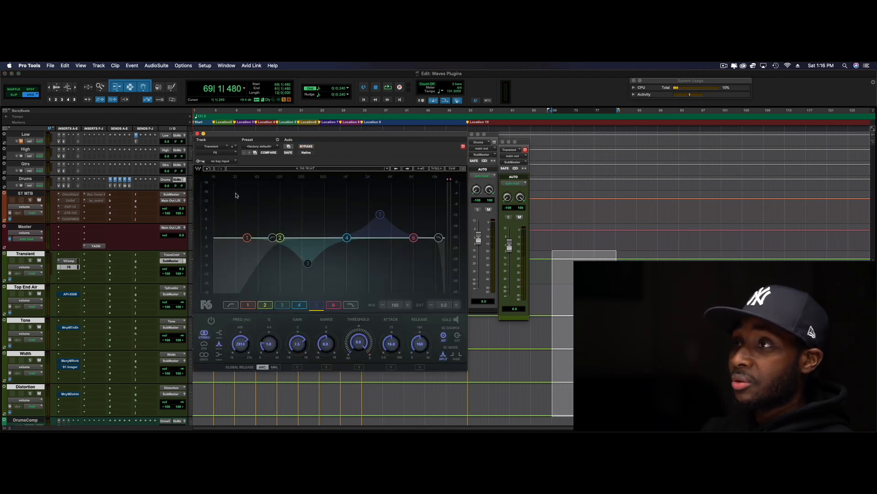
pyautogui.moveTo(166, 187); pyautogui.dragTo(166, 215)
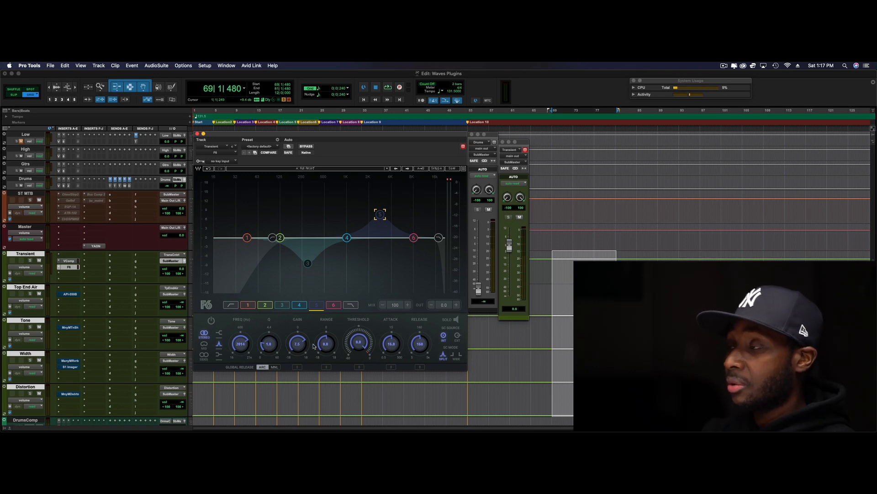
# Turn on F6's high-pass filter and the band 3 cut while the section plays
pyautogui.press('space')
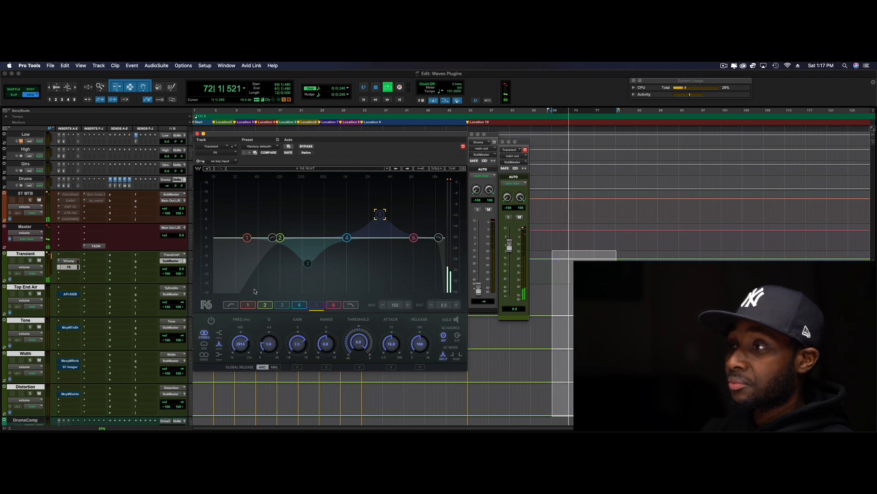
pyautogui.click(272, 238)
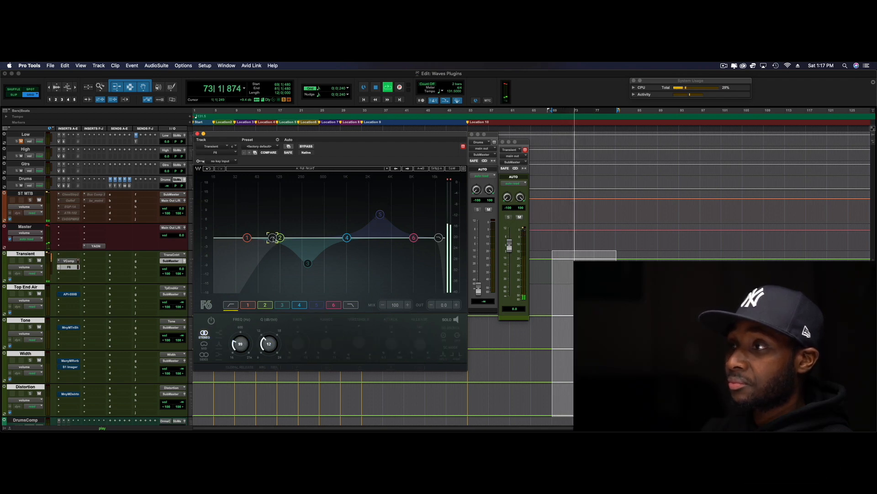
pyautogui.doubleClick(274, 240)
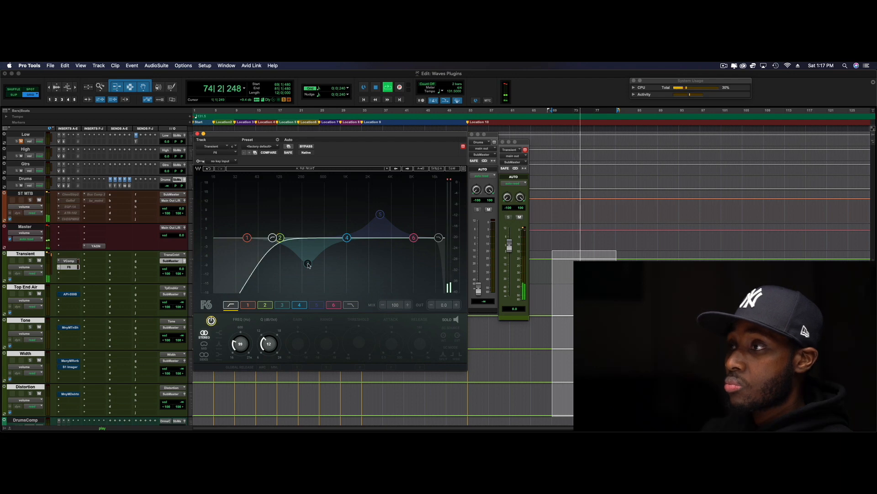
pyautogui.click(308, 264)
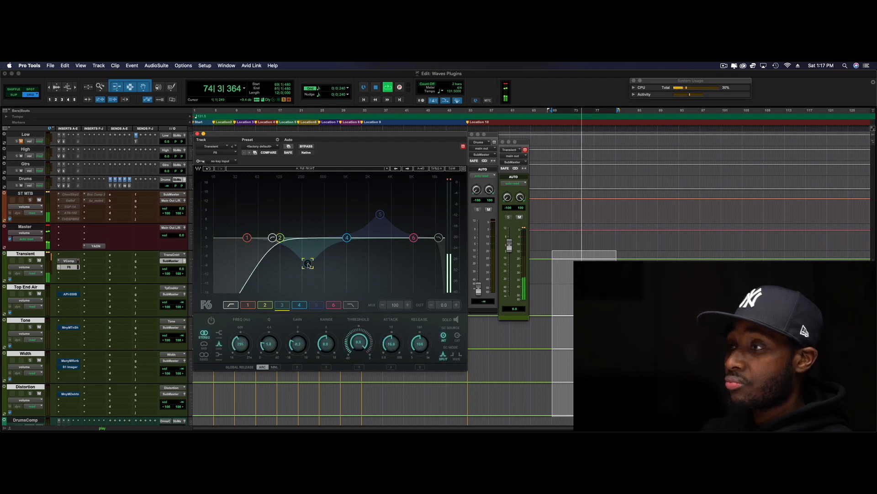
pyautogui.click(211, 321)
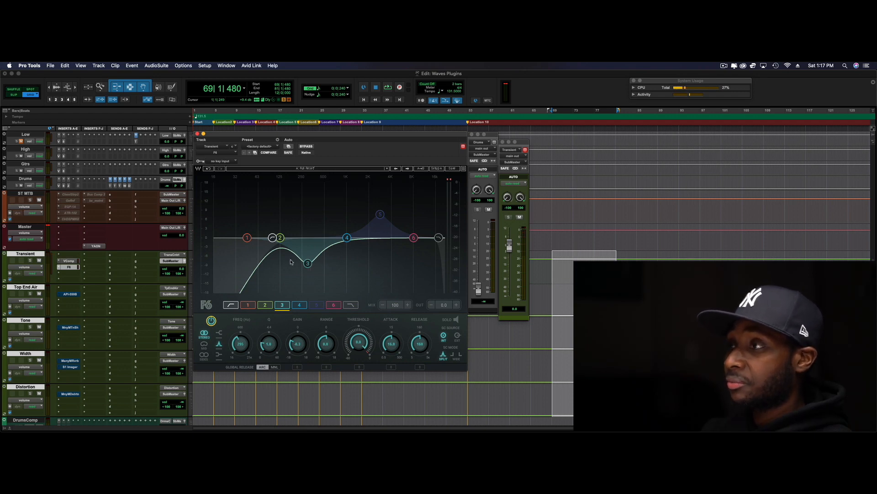
# Turn on F6's band 5 boost and audition the equalized Transient track
pyautogui.click(381, 215)
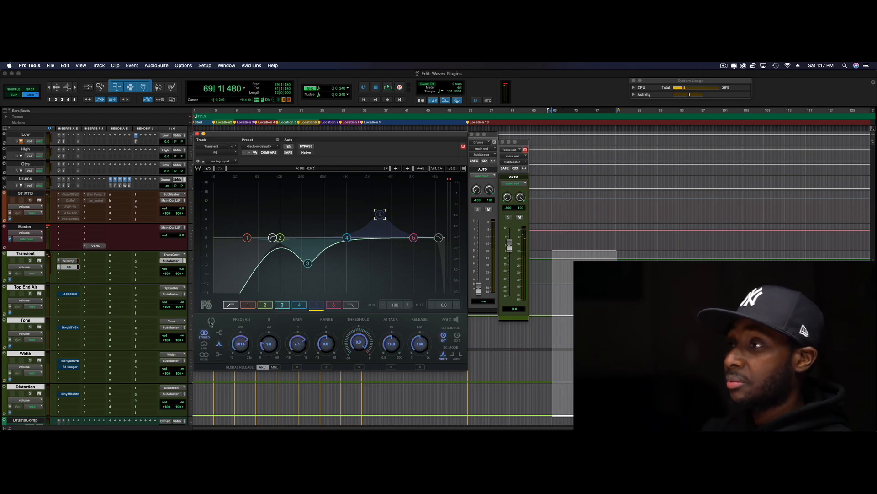
pyautogui.click(211, 321)
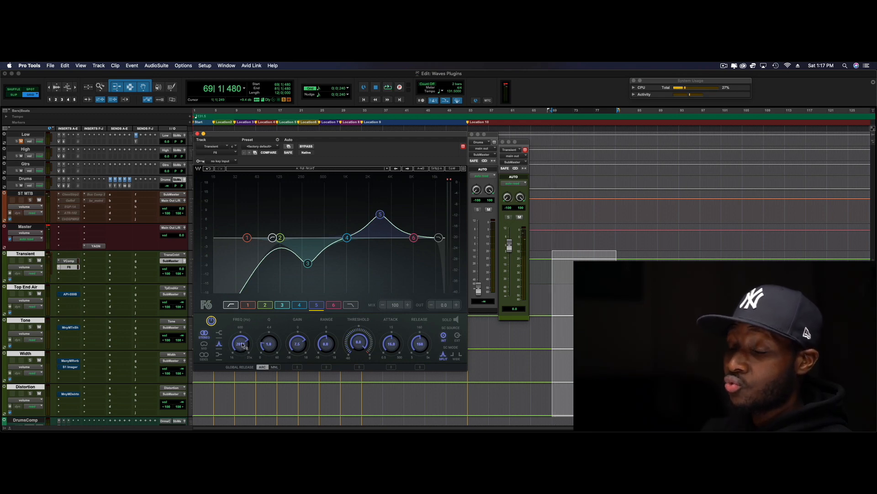
pyautogui.press('space')
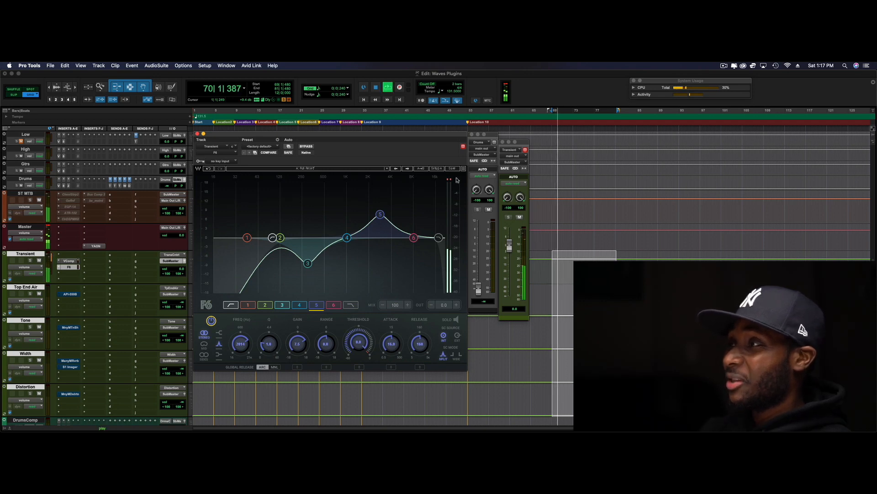
pyautogui.press('space')
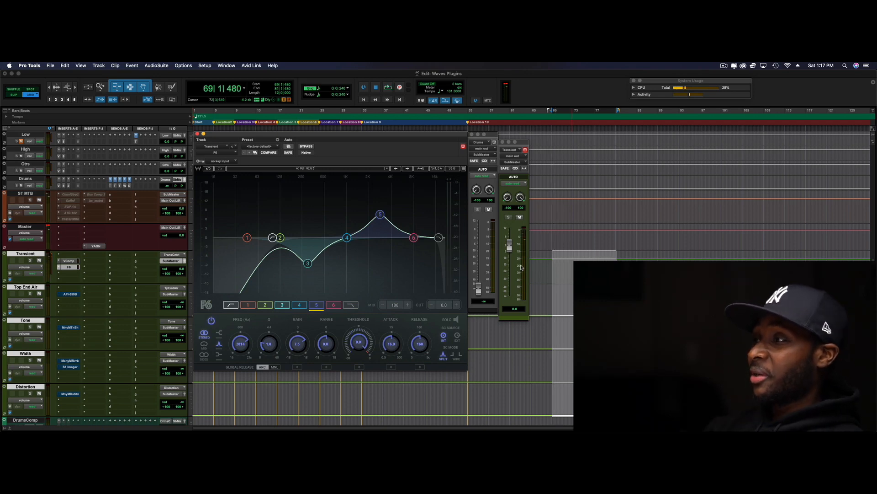
pyautogui.press('space')
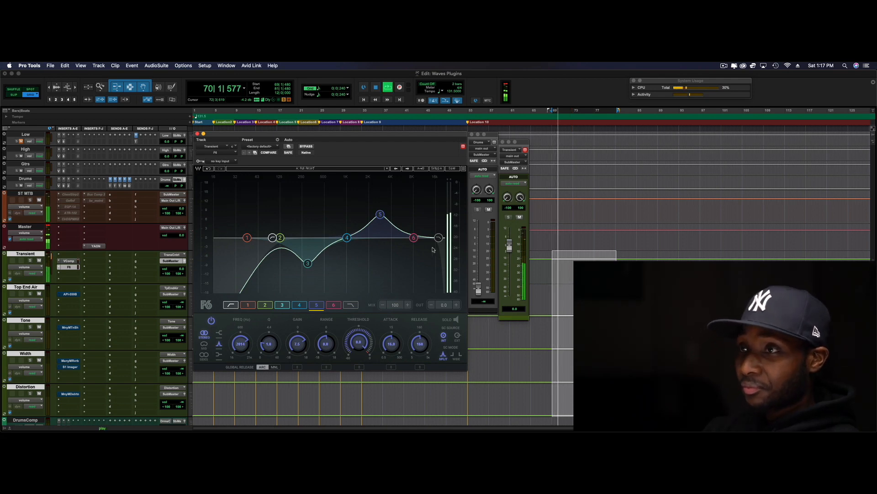
pyautogui.press('space')
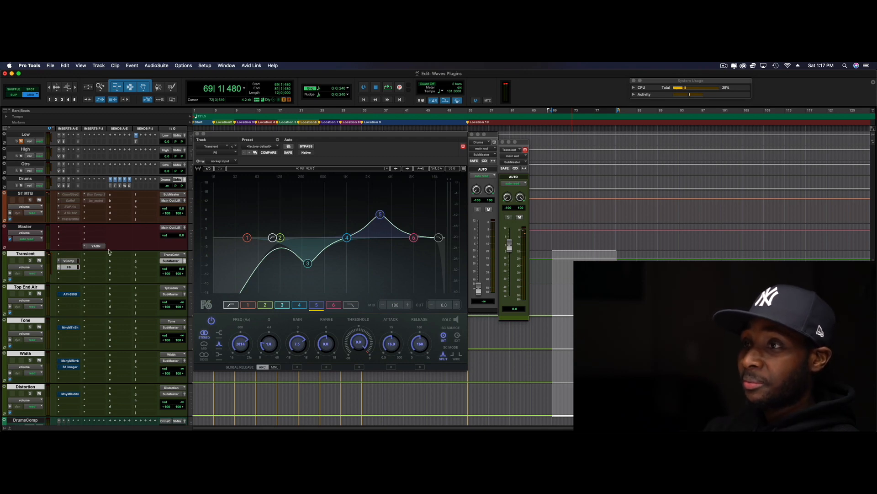
# Compare the Transient track in playback with VComp and F6 bypassed and with both inserts active again
pyautogui.keyDown('super'); pyautogui.click(71, 268); pyautogui.keyUp('super')
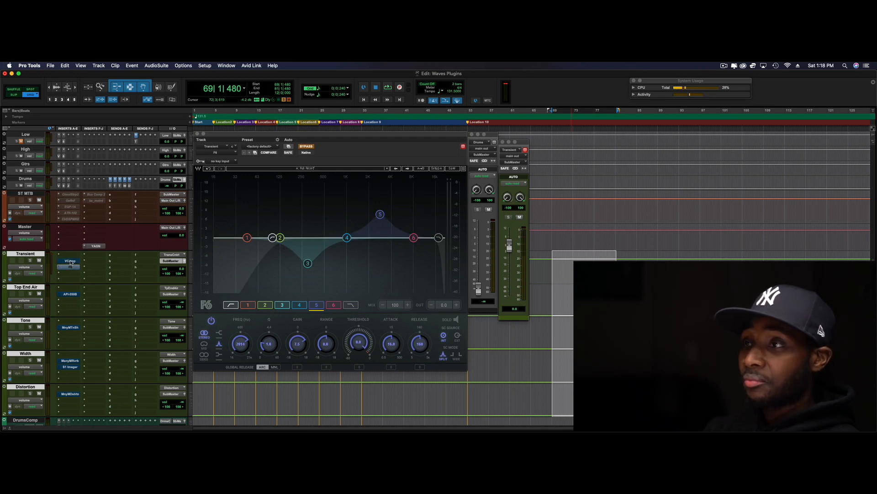
pyautogui.press('space')
pyautogui.press('space')
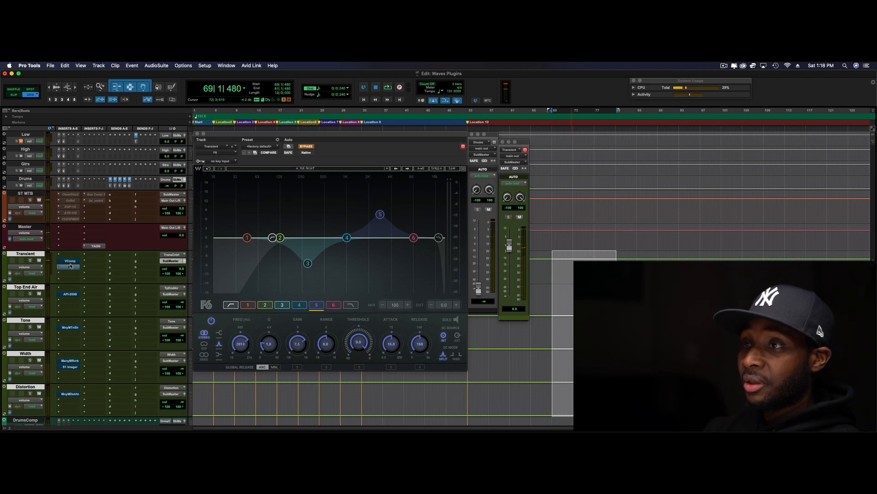
pyautogui.keyDown('super'); pyautogui.click(72, 268); pyautogui.keyUp('super')
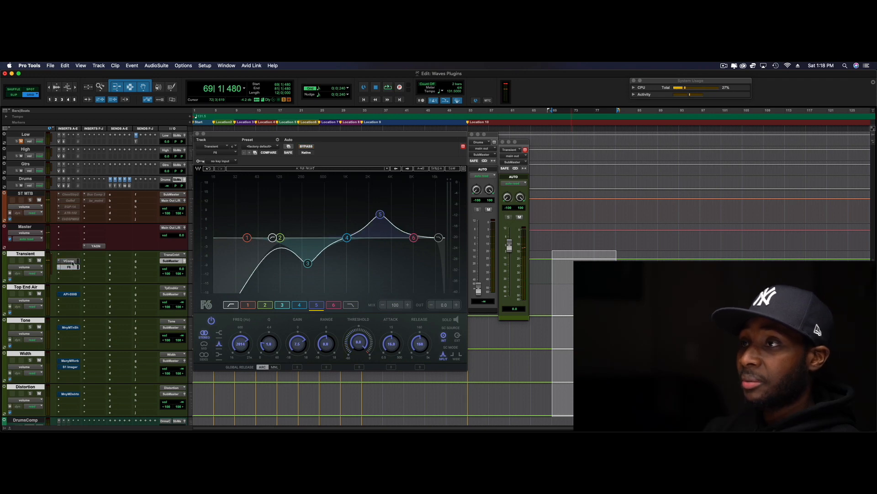
pyautogui.press('space')
pyautogui.press('space')
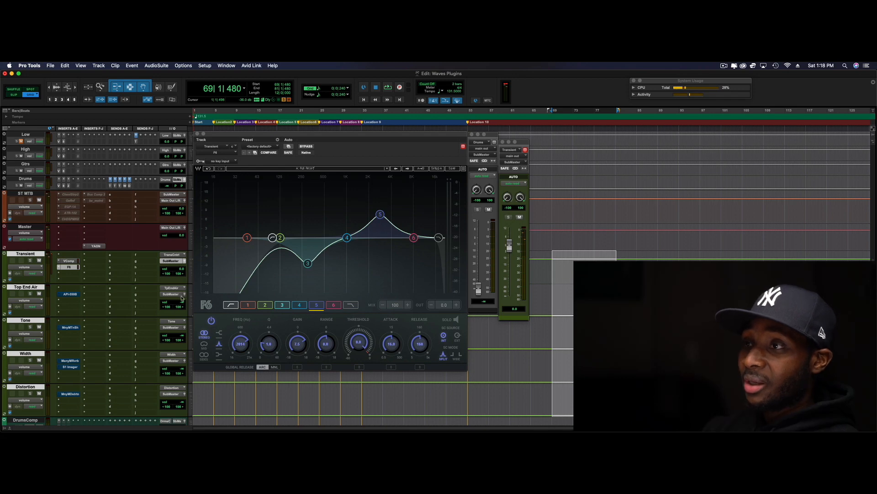
# Restore the Drums level to 0.0 dB and audition the drums with the Transient track temporarily muted
pyautogui.keyDown('alt'); pyautogui.click(166, 186); pyautogui.keyUp('alt')
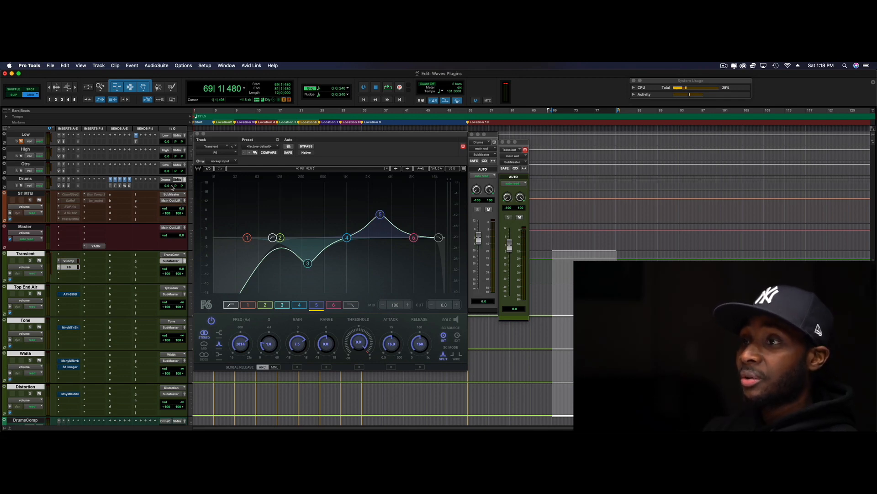
pyautogui.click(39, 260)
pyautogui.press('space')
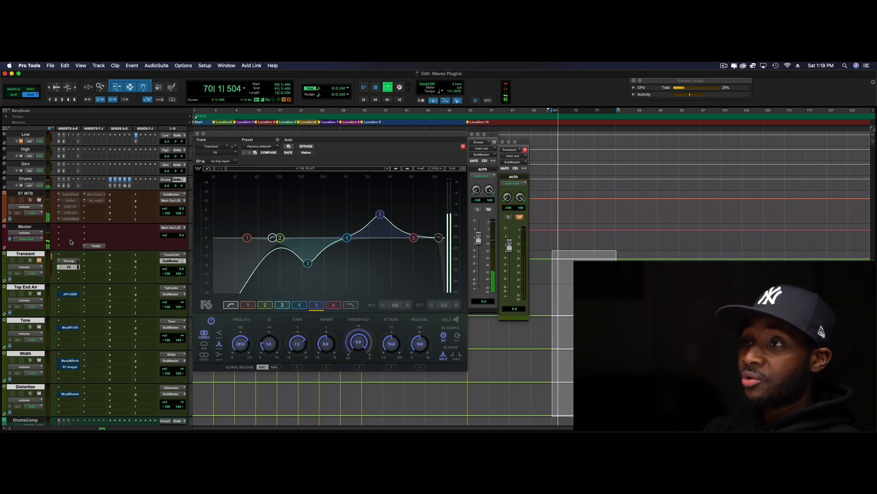
pyautogui.press('space')
pyautogui.click(39, 261)
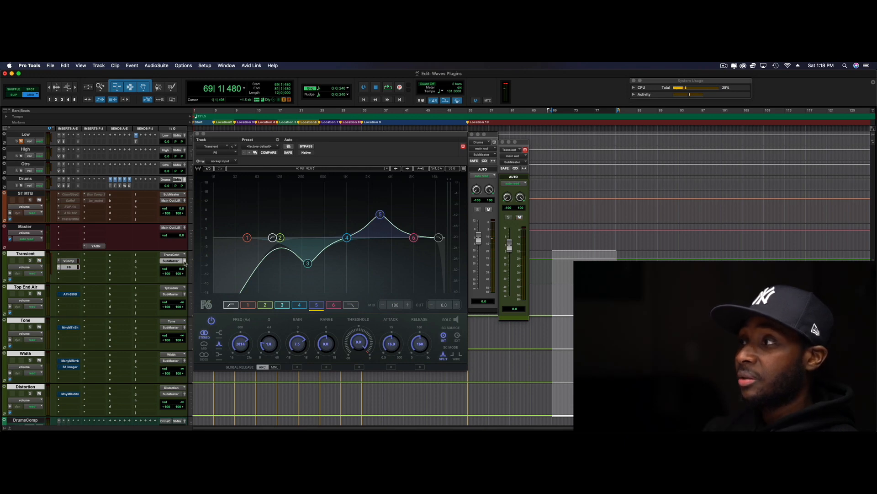
# Pull the Transient track's output fader all the way down to −∞
pyautogui.click(185, 261)
pyautogui.click(185, 261)
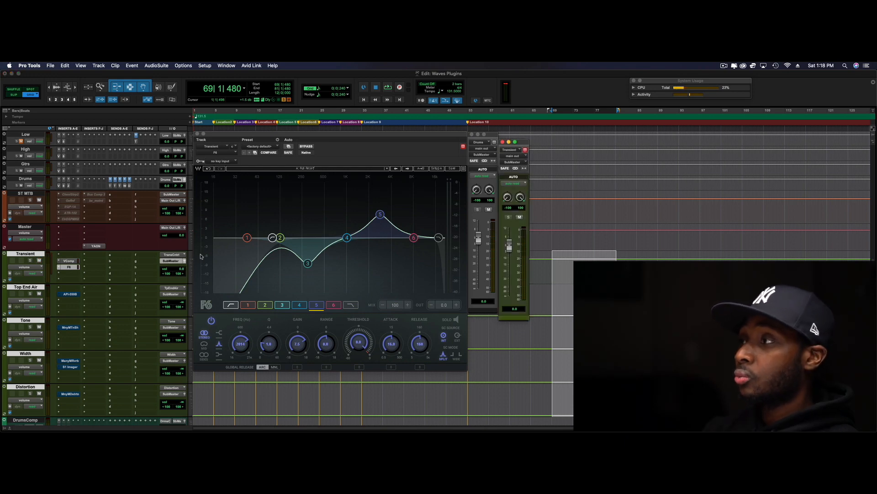
pyautogui.moveTo(510, 246); pyautogui.dragTo(503, 319)
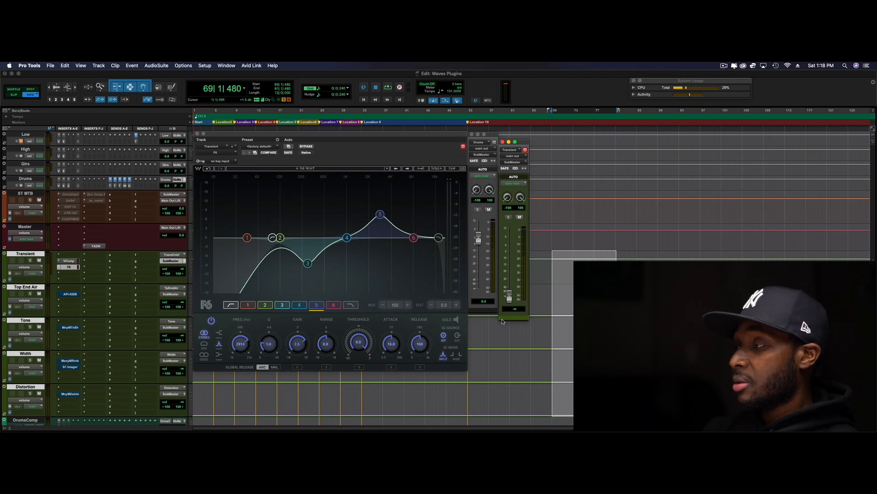
# Blend the Transient track in under the drums during playback by raising its fader to about −17.4 dB
pyautogui.press('space')
pyautogui.press('space')
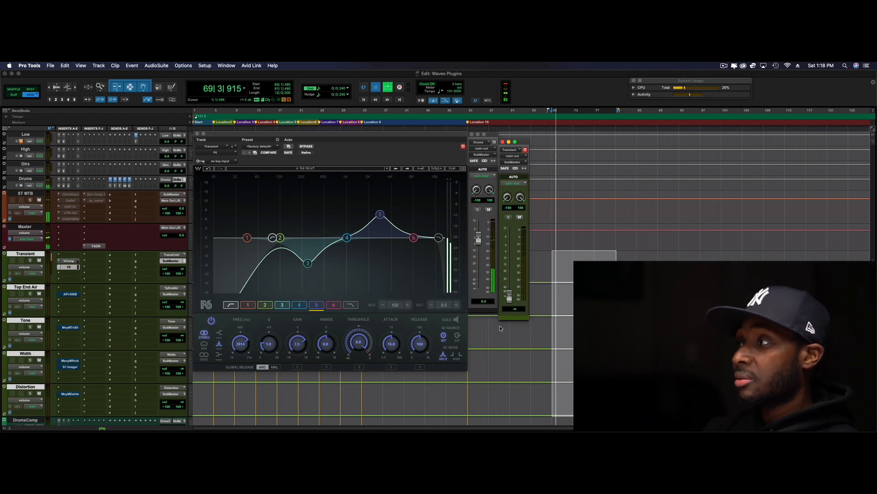
pyautogui.press('space')
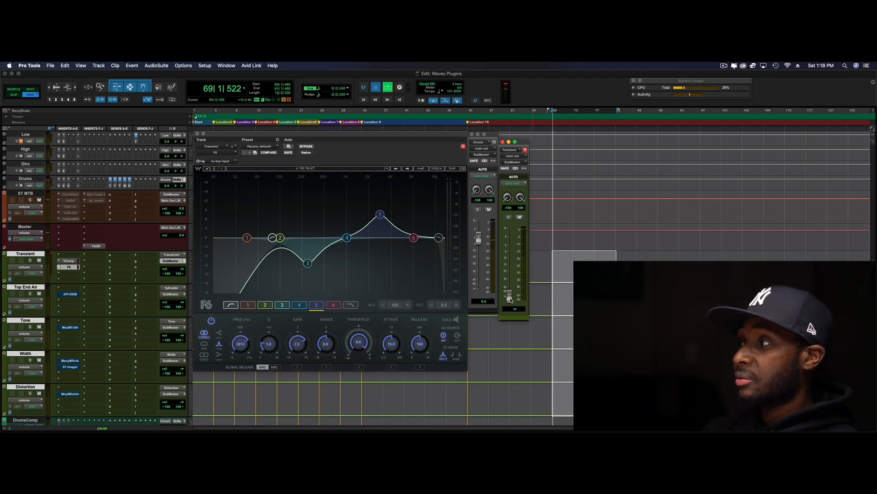
pyautogui.moveTo(510, 298); pyautogui.dragTo(511, 271)
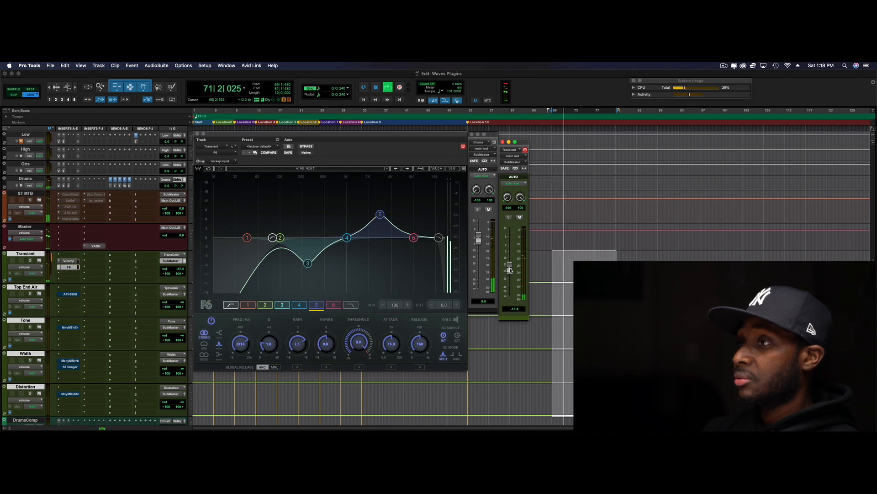
# Compare the drums in playback with the Transient track muted and with it active again
pyautogui.press('space')
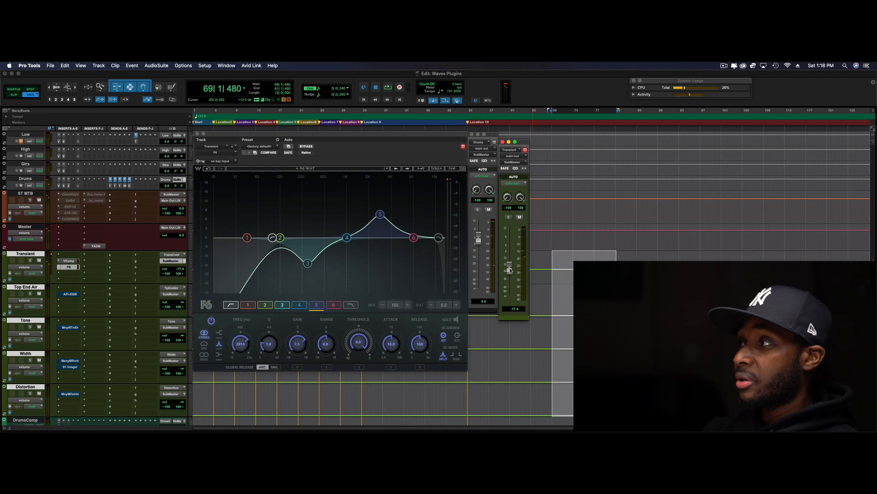
pyautogui.click(519, 217)
pyautogui.press('space')
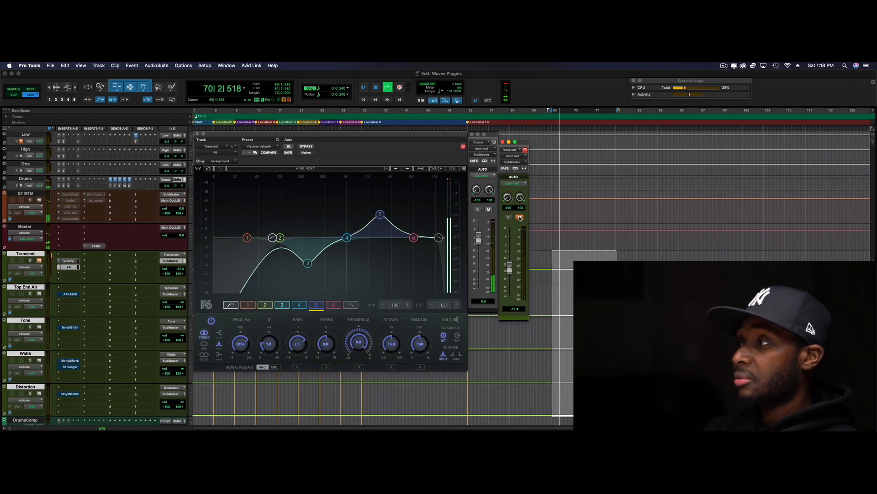
pyautogui.press('space')
pyautogui.click(519, 217)
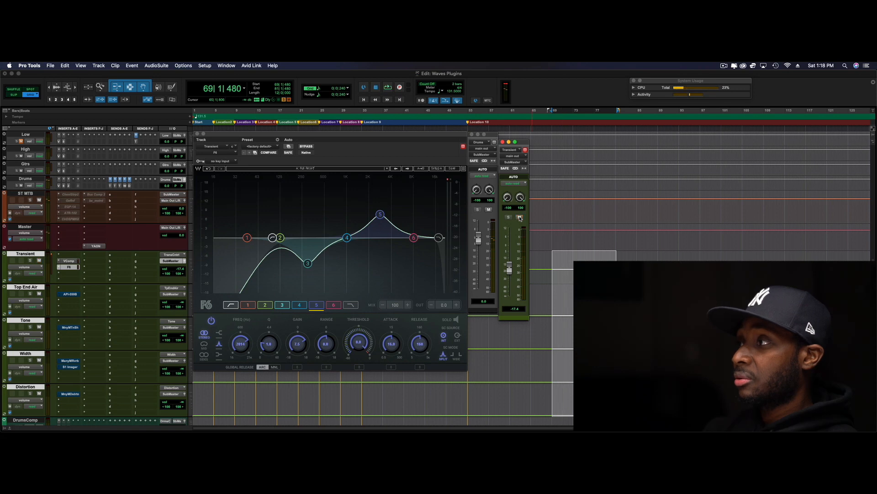
pyautogui.press('space')
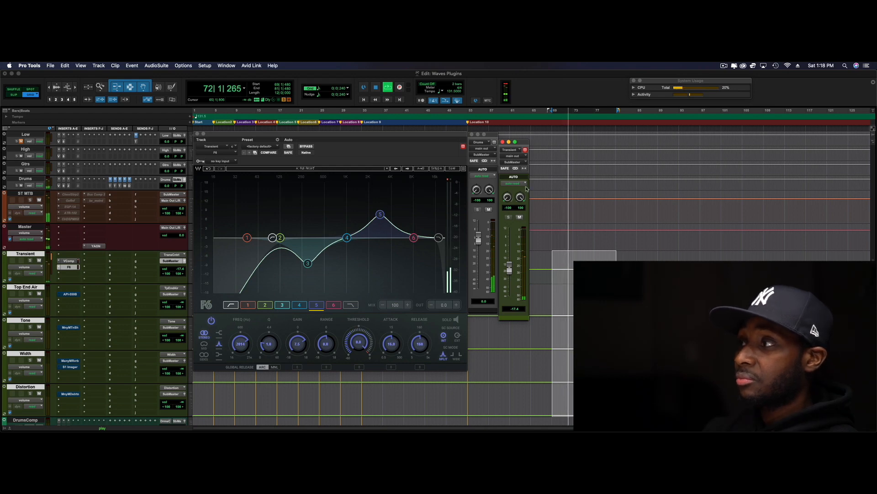
# Pull the Transient fader down to −∞ during playback and blend it back in at about −17.2 dB
pyautogui.moveTo(516, 272); pyautogui.dragTo(509, 307)
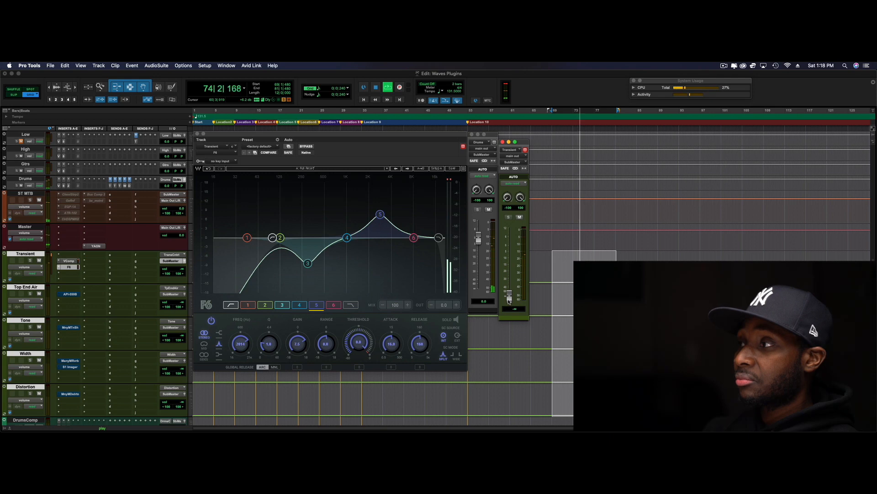
pyautogui.moveTo(509, 296); pyautogui.dragTo(511, 270)
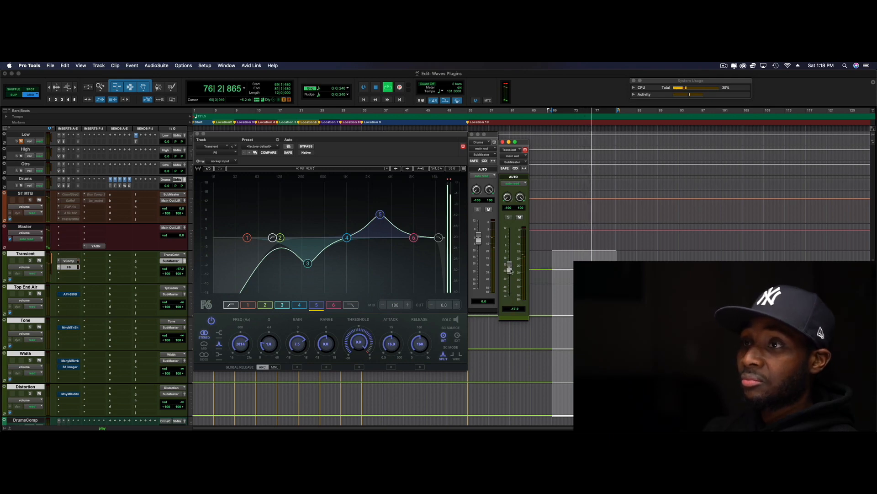
pyautogui.press('space')
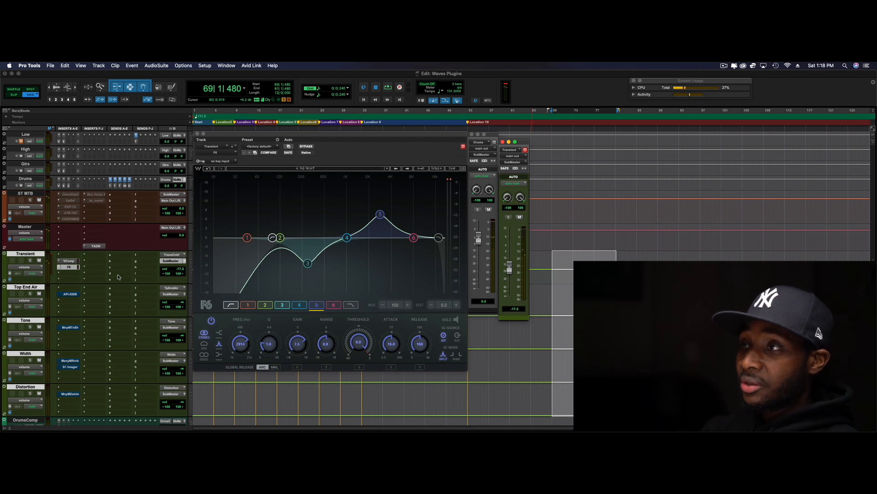
# Enable the bypassed API-550B on the Top End Air track and blend the track in during playback at about −19 dB
pyautogui.click(70, 295)
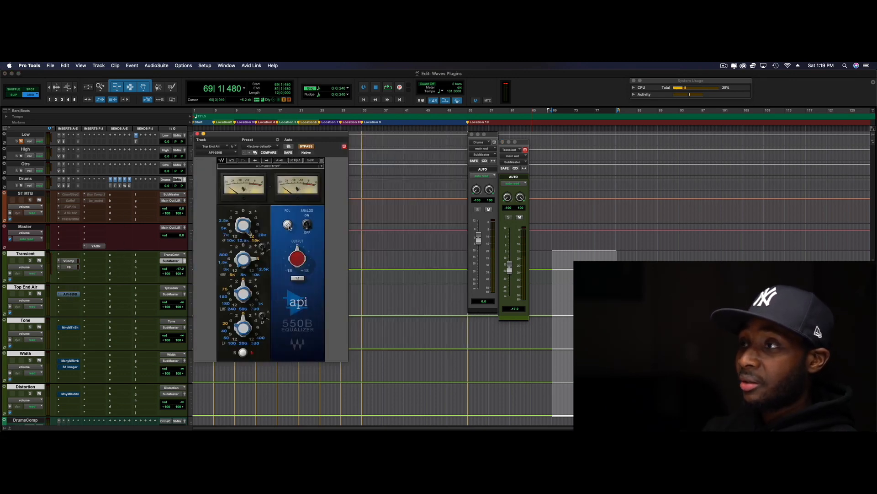
pyautogui.click(309, 147)
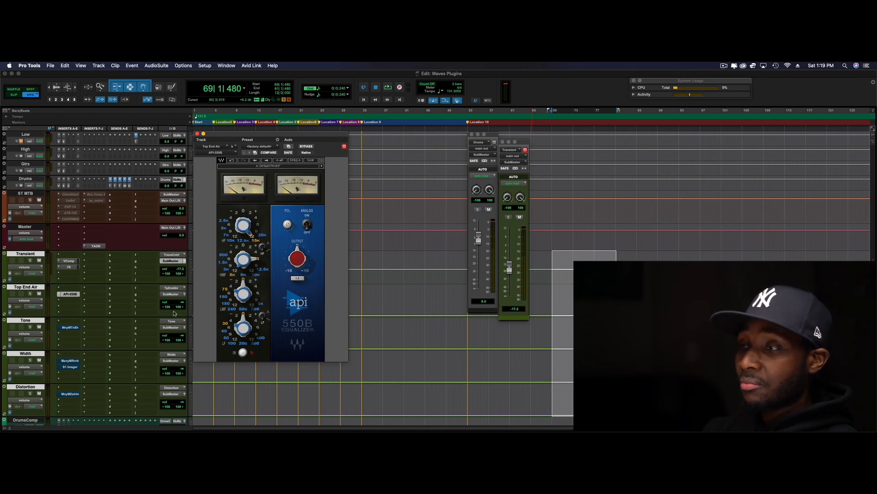
pyautogui.click(185, 296)
pyautogui.press('space')
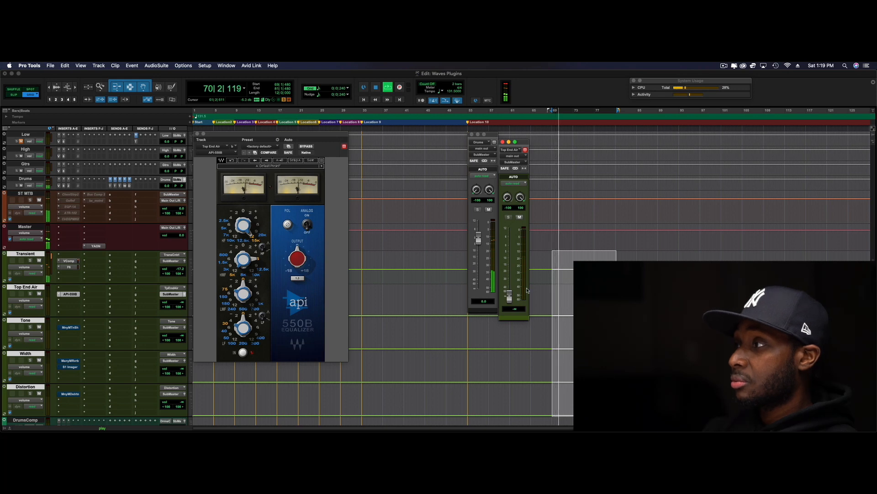
pyautogui.moveTo(509, 297); pyautogui.dragTo(512, 271)
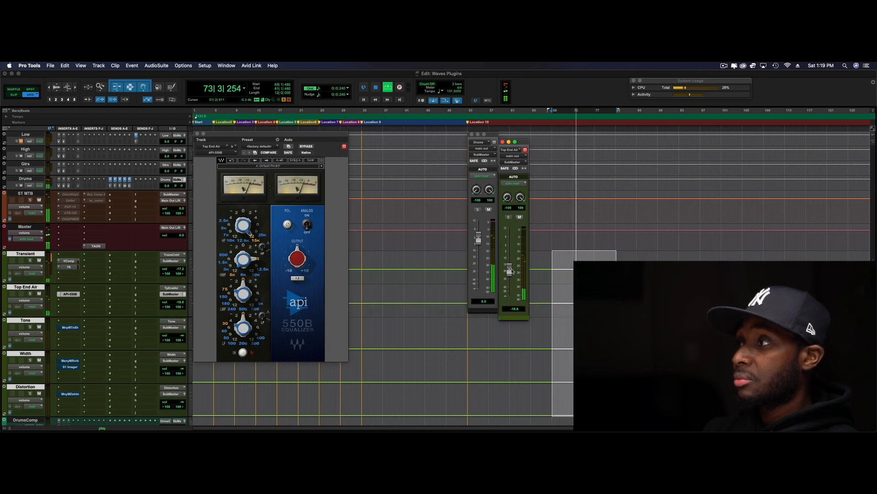
pyautogui.press('space')
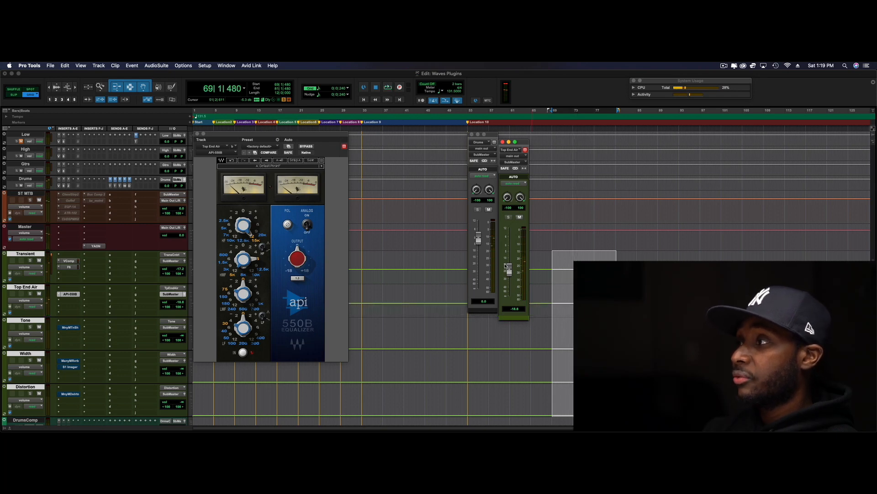
# Audition the drums with Top End Air muted, unmuting it while playback continues
pyautogui.click(520, 217)
pyautogui.press('space')
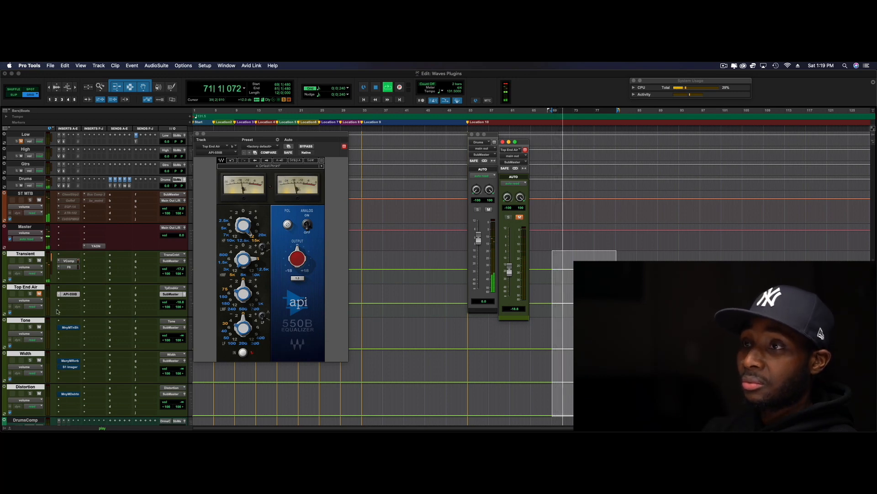
pyautogui.click(39, 294)
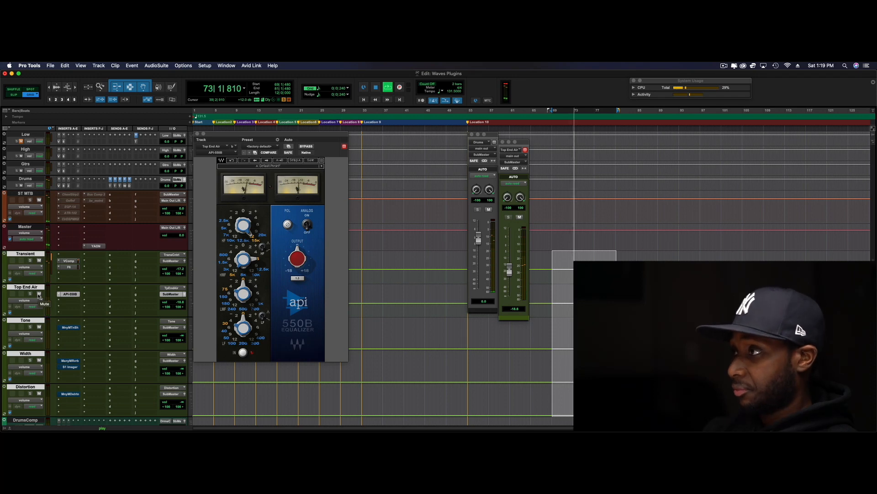
pyautogui.press('space')
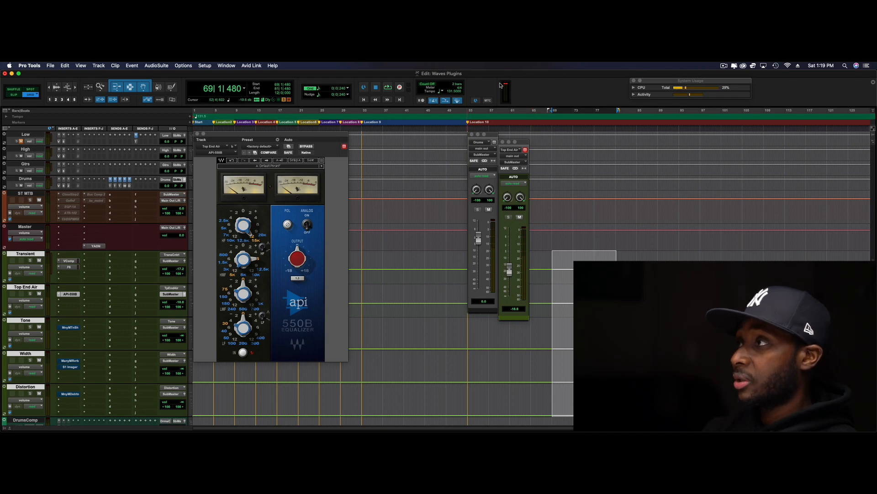
# Replay the section from its start with Top End Air active, muted, and active again to compare its contribution
pyautogui.press('space')
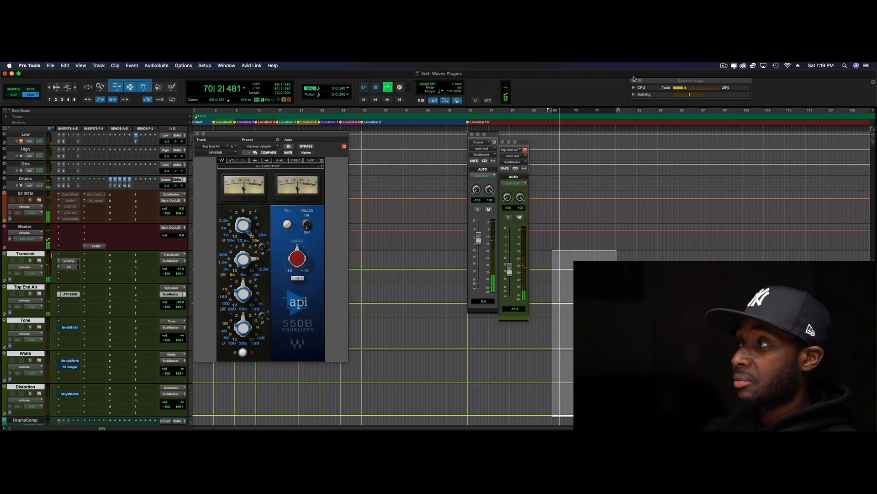
pyautogui.press('space')
pyautogui.click(519, 217)
pyautogui.press('space')
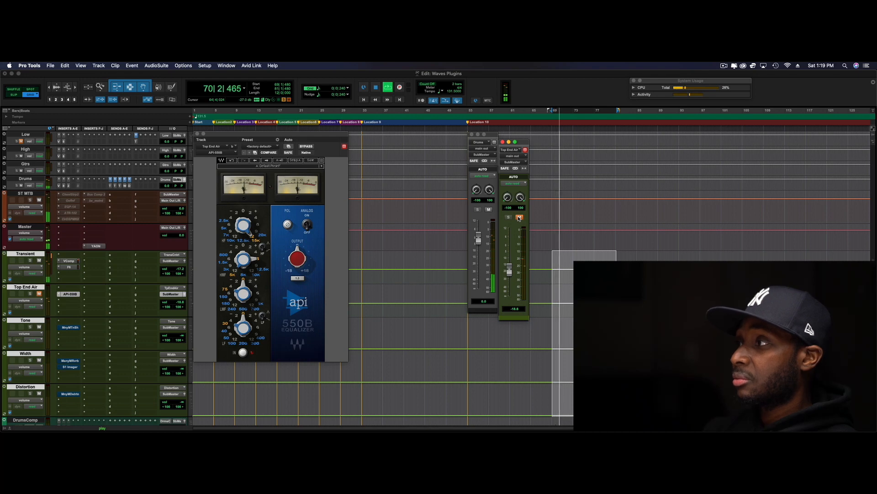
pyautogui.press('space')
pyautogui.click(519, 217)
pyautogui.press('space')
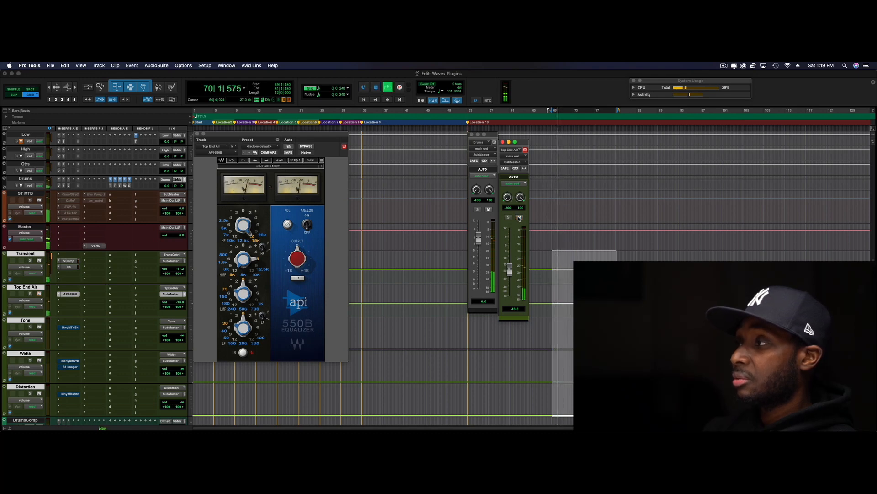
pyautogui.press('space')
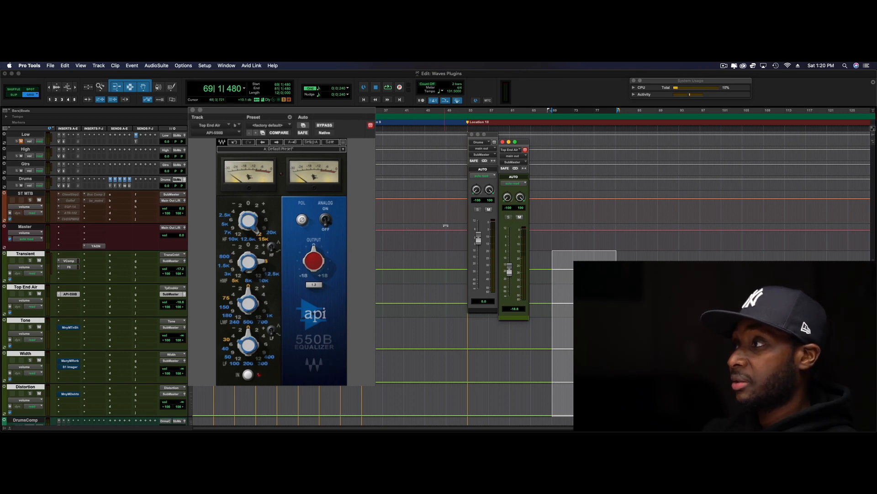
# Listen again to the drum blend with both the Transient and Top End Air tracks active
pyautogui.press('space')
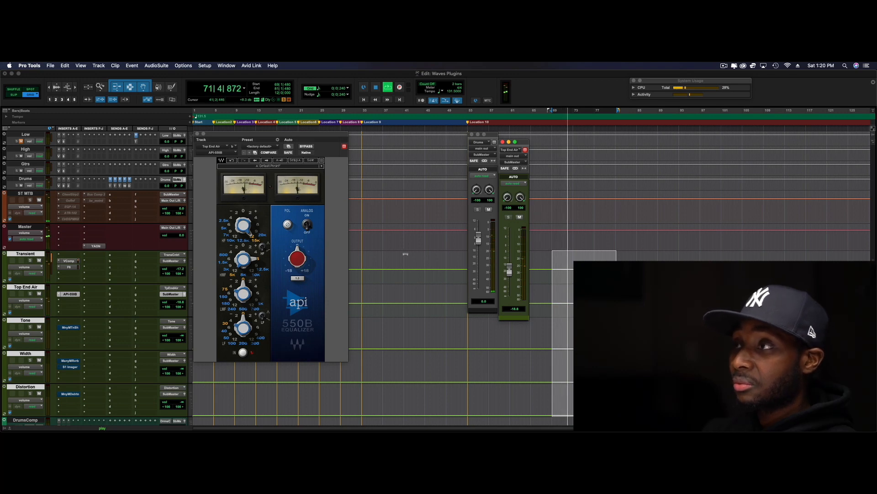
pyautogui.press('space')
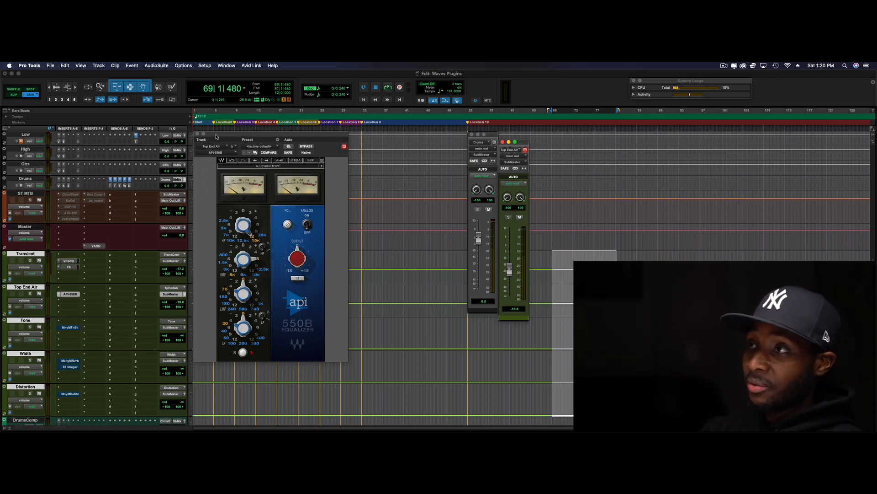
pyautogui.moveTo(217, 136); pyautogui.dragTo(216, 138)
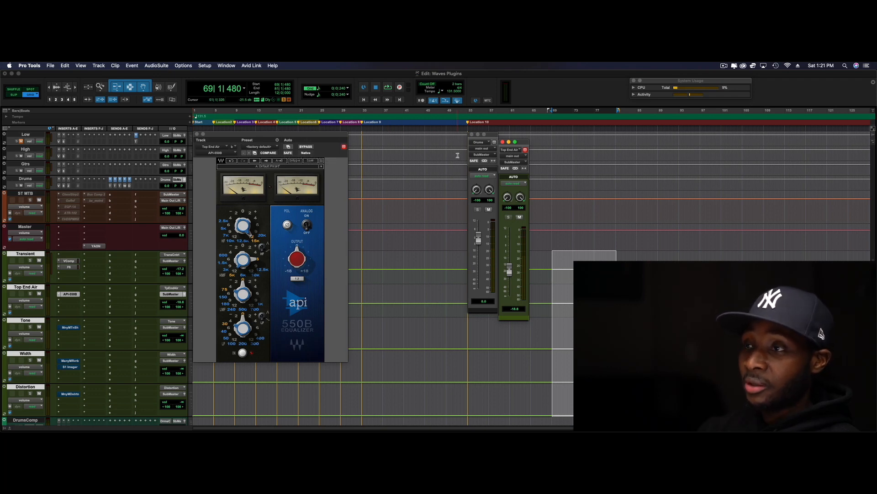
pyautogui.press('space')
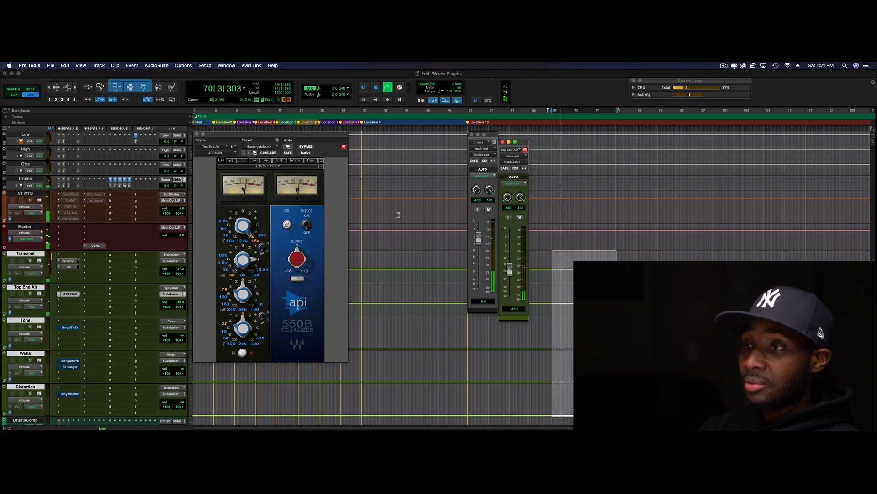
pyautogui.press('space')
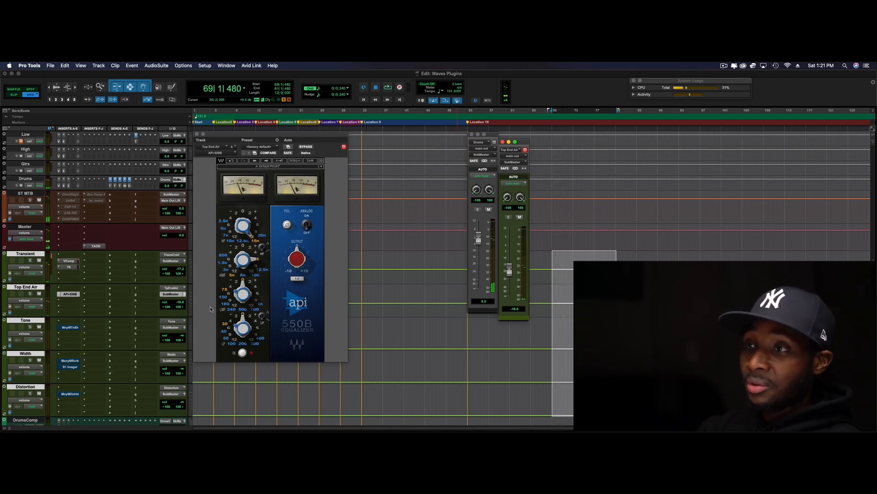
# Enable the bypassed Manny Marroquin Tone Shaper on the Tone track and raise the track's fader to about −21.0 dB during playback
pyautogui.click(68, 327)
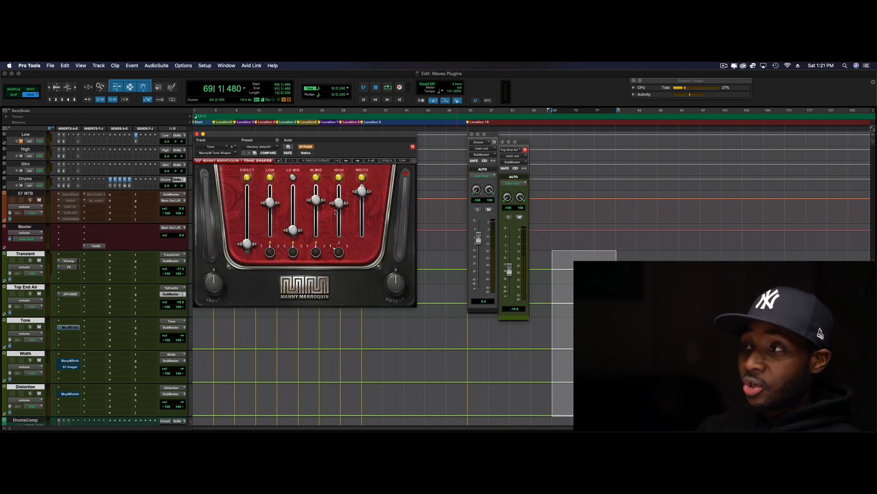
pyautogui.click(307, 148)
pyautogui.click(184, 329)
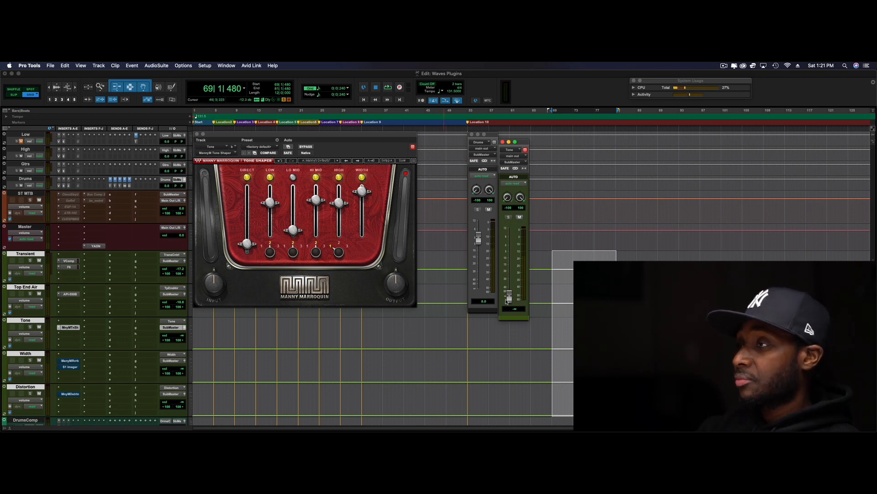
pyautogui.press('space')
pyautogui.moveTo(508, 297); pyautogui.dragTo(512, 274)
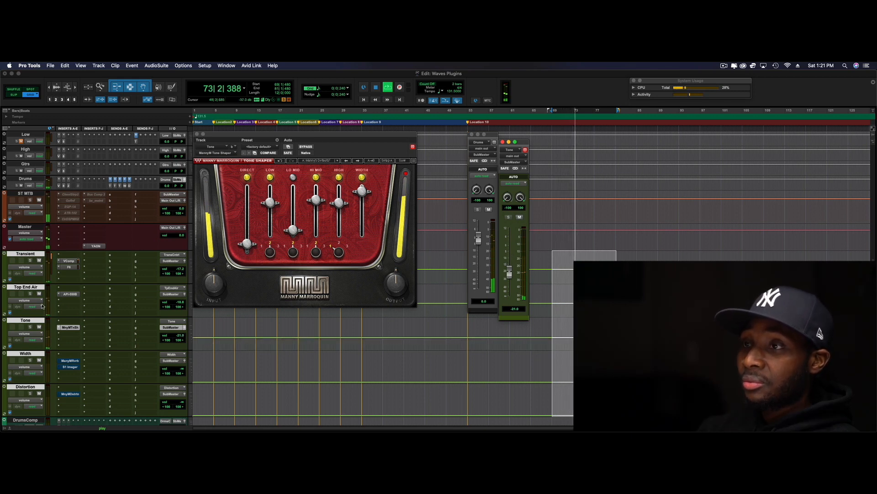
# Isolate the Tone track in playback by muting Top End Air and Transient and pulling the Drums fader down to −∞
pyautogui.click(39, 293)
pyautogui.click(38, 260)
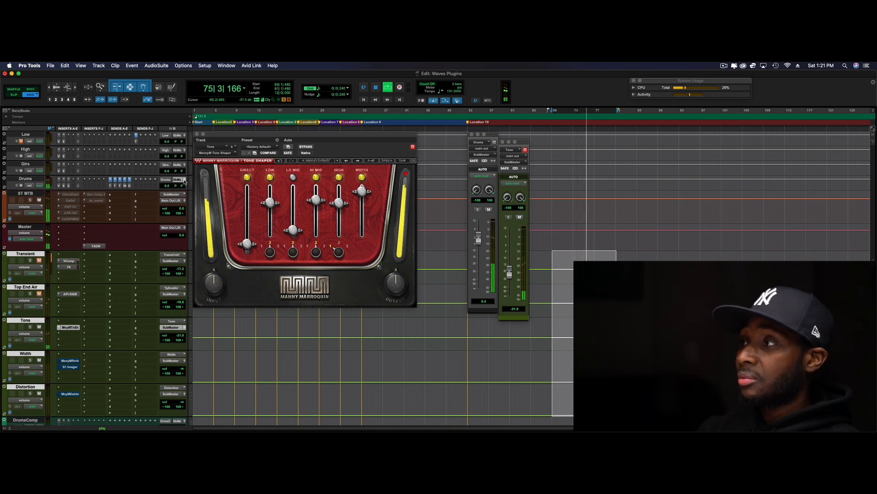
pyautogui.click(480, 238)
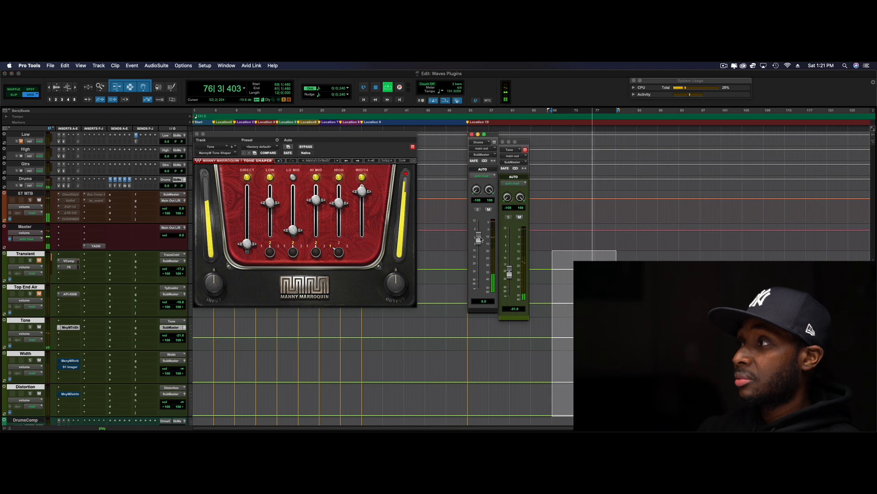
pyautogui.moveTo(481, 238); pyautogui.dragTo(479, 288)
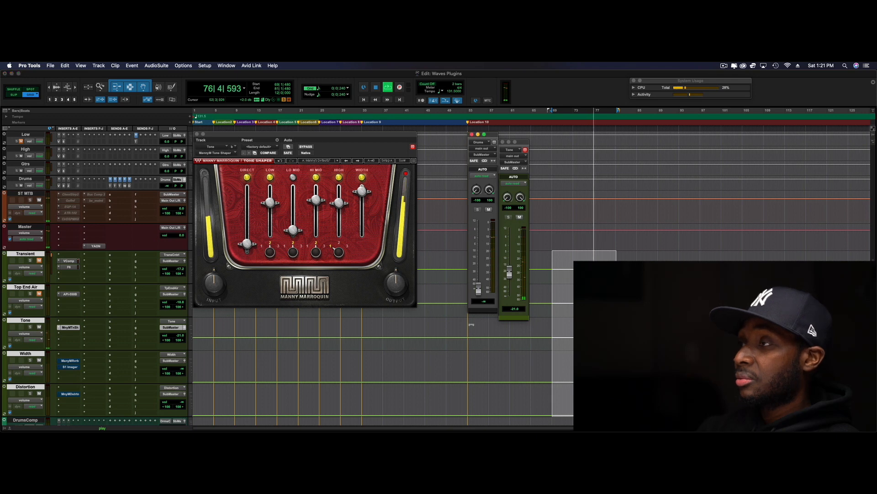
pyautogui.click(406, 173)
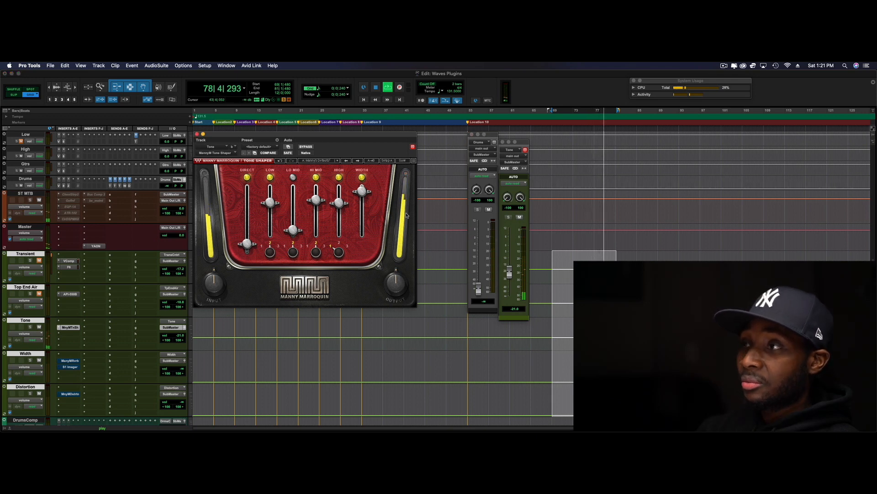
pyautogui.press('space')
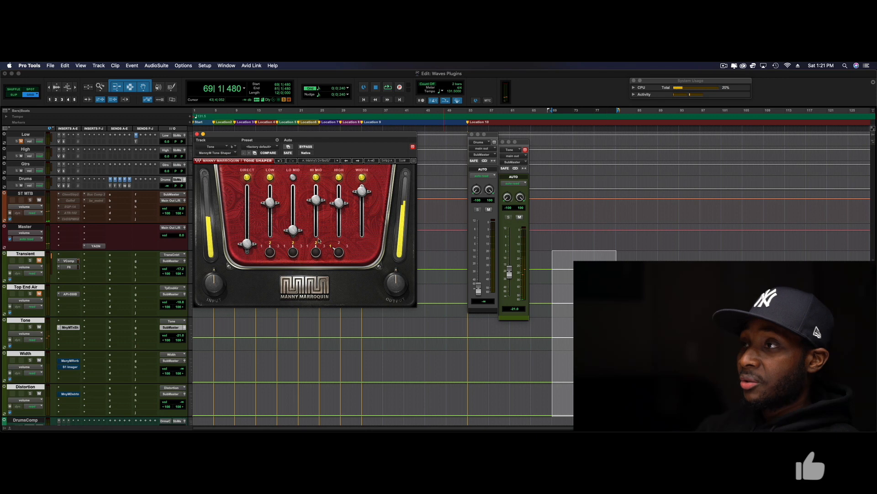
# Switch off the Width, High and Hi Mid sections of the Tone Shaper, leaving the Direct level at its minimum
pyautogui.click(361, 178)
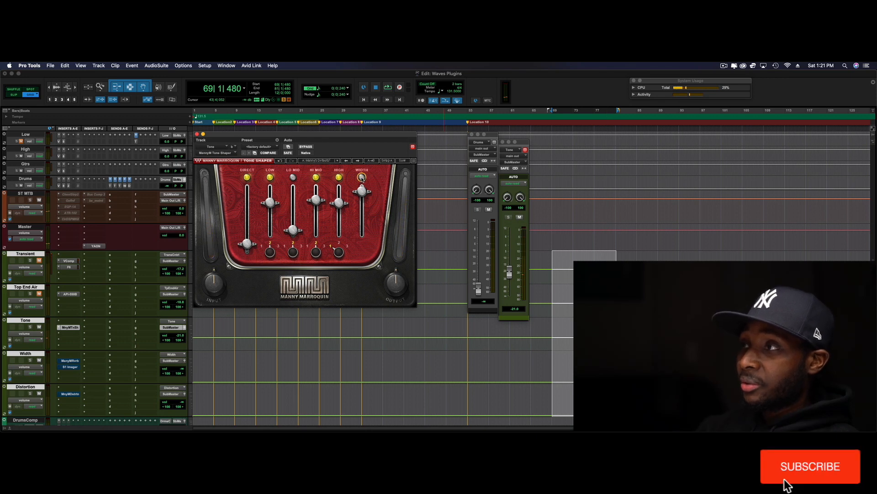
pyautogui.click(316, 178)
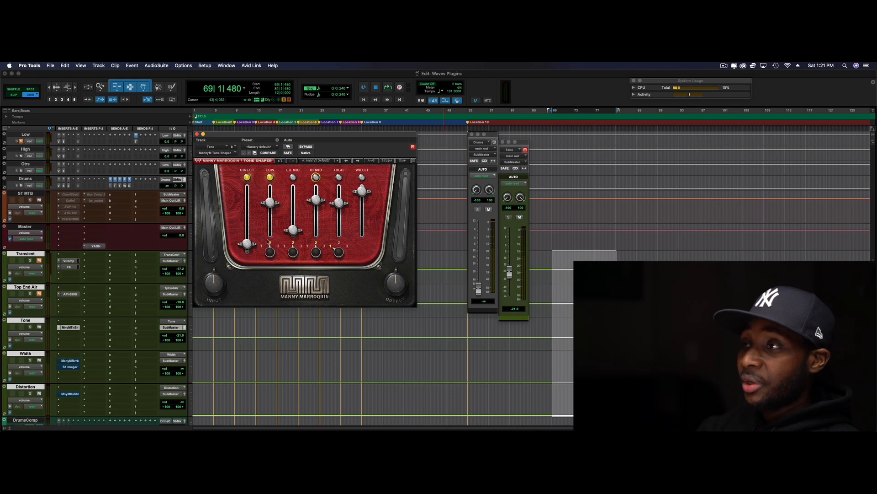
pyautogui.moveTo(247, 243)
pyautogui.mouseDown()
pyautogui.moveTo(247, 196)
pyautogui.moveTo(247, 243)
pyautogui.mouseUp()
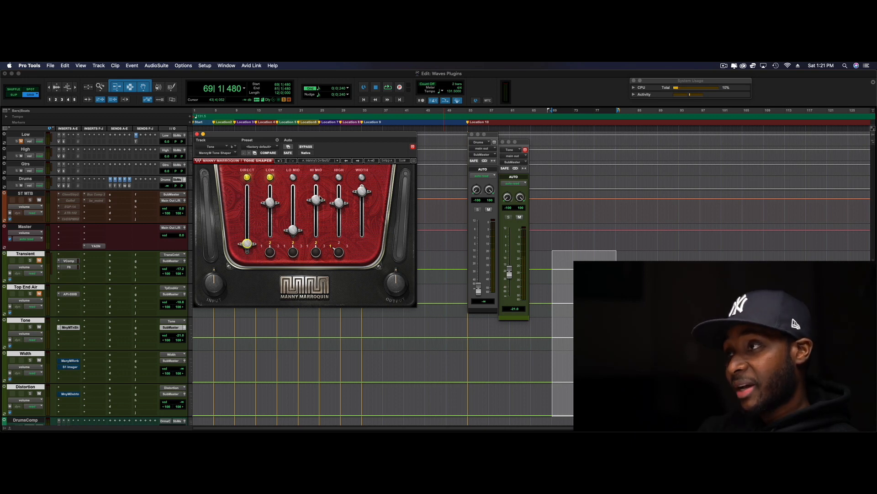
# Lower the Tone Shaper's Width level slightly, keeping only the Direct and Low sections switched on
pyautogui.moveTo(363, 189)
pyautogui.mouseDown()
pyautogui.moveTo(362, 207)
pyautogui.moveTo(362, 196)
pyautogui.mouseUp()
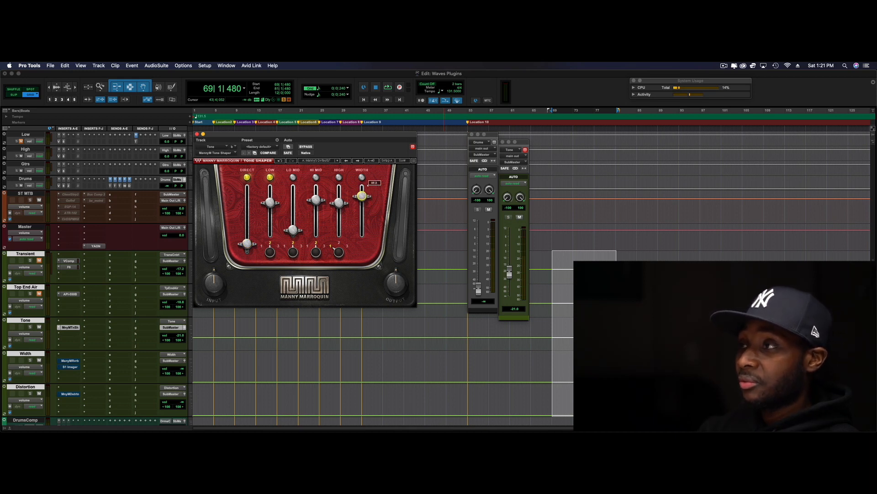
pyautogui.click(271, 253)
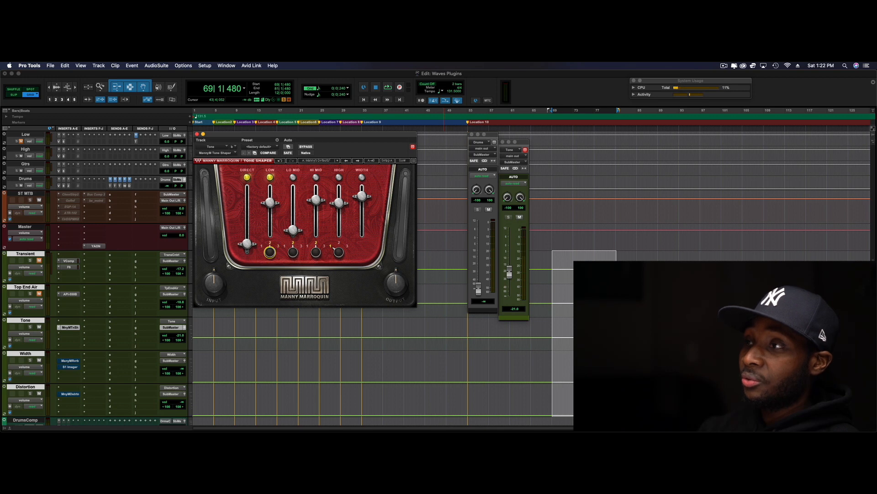
pyautogui.moveTo(247, 243)
pyautogui.mouseDown()
pyautogui.moveTo(247, 194)
pyautogui.moveTo(247, 243)
pyautogui.mouseUp()
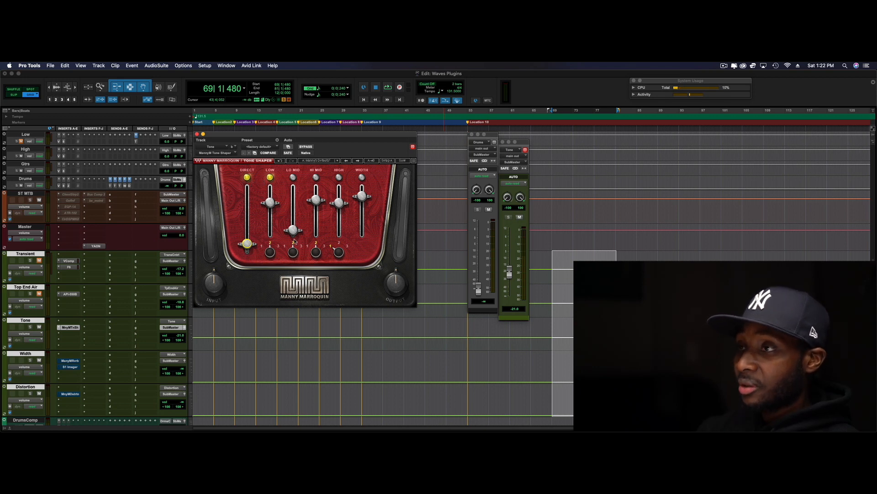
pyautogui.click(270, 178)
pyautogui.click(247, 177)
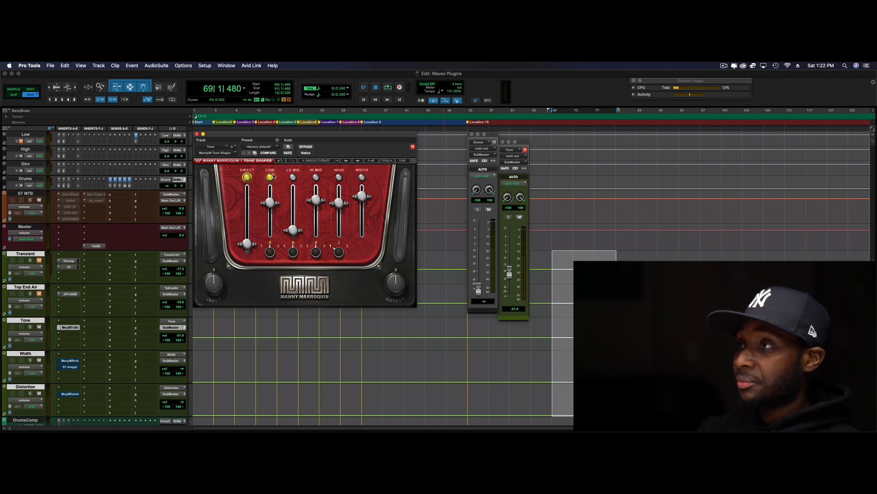
# Play the Tone track with only the Low section audible, raising its track fader to 0.0 dB and lowering the Low level slightly
pyautogui.press('space')
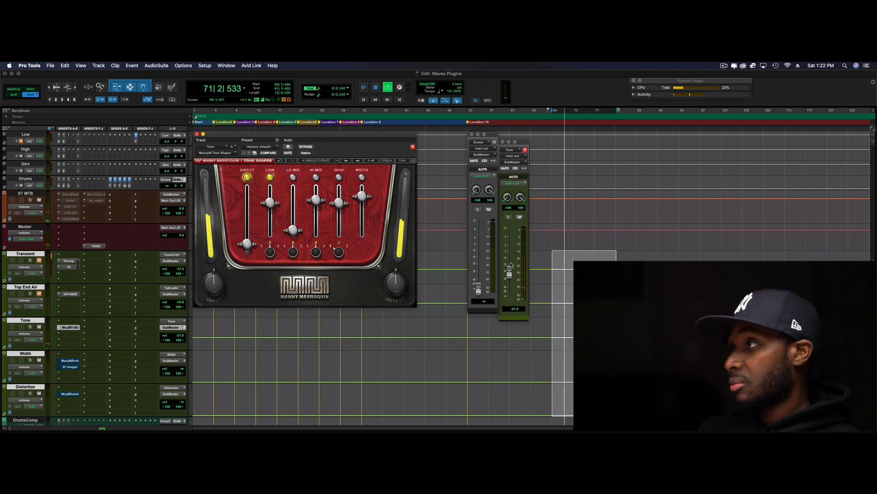
pyautogui.keyDown('alt'); pyautogui.click(509, 275); pyautogui.keyUp('alt')
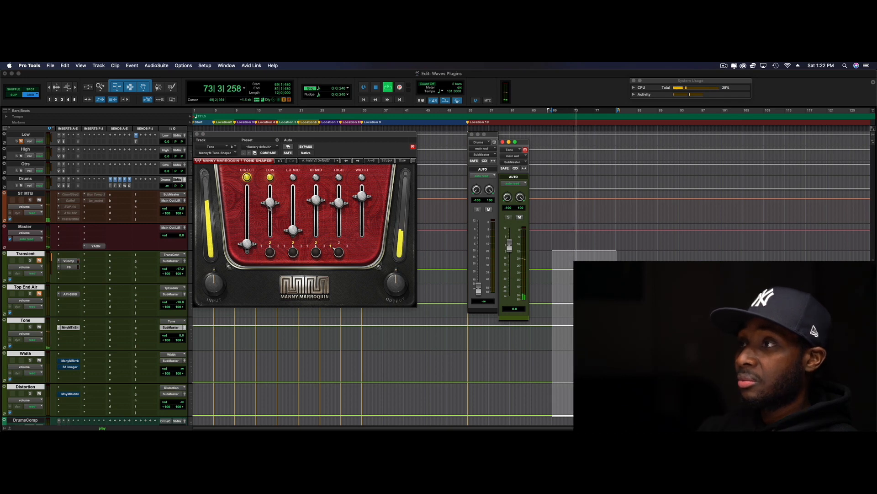
pyautogui.moveTo(270, 203)
pyautogui.mouseDown()
pyautogui.moveTo(270, 193)
pyautogui.moveTo(270, 226)
pyautogui.moveTo(270, 190)
pyautogui.moveTo(270, 228)
pyautogui.moveTo(270, 205)
pyautogui.mouseUp()
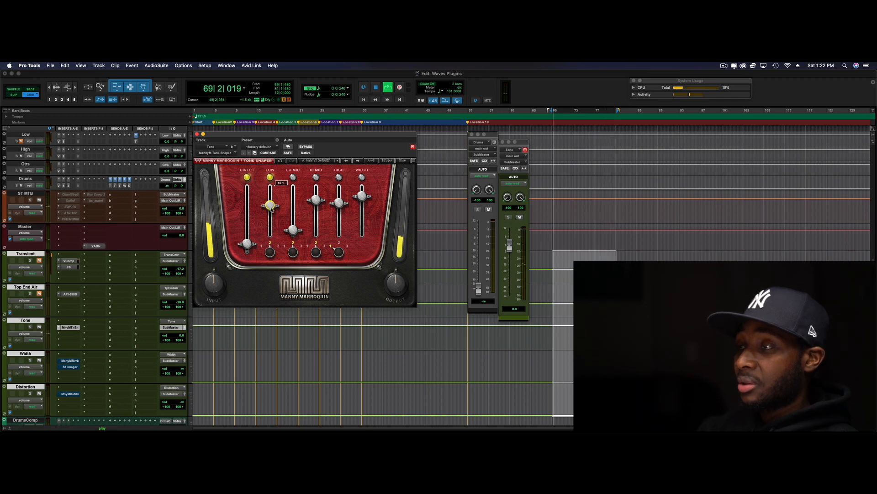
pyautogui.press('space')
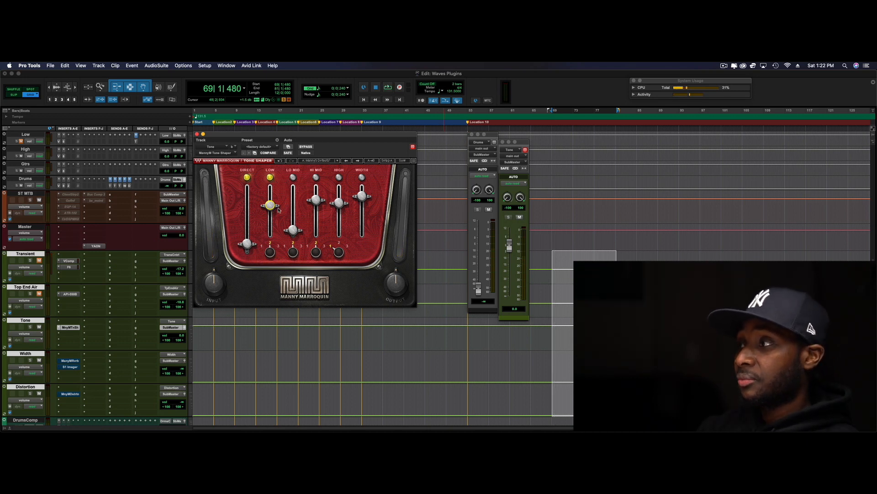
pyautogui.press('space')
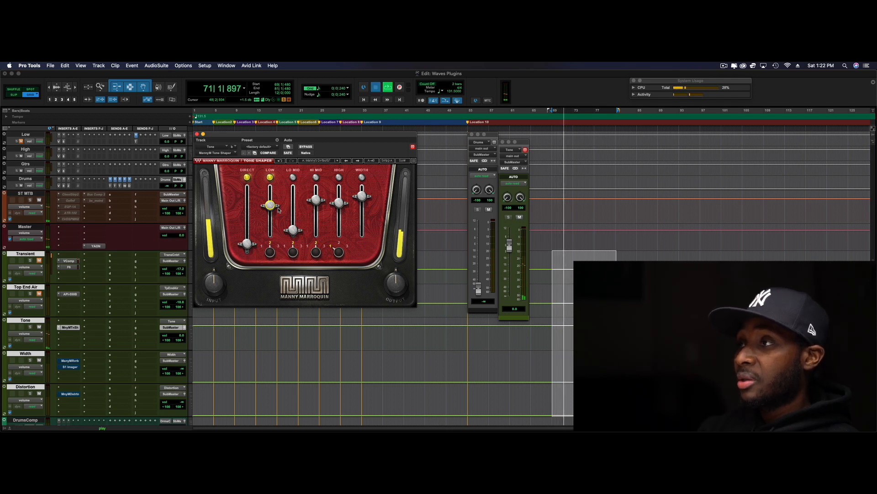
pyautogui.press('space')
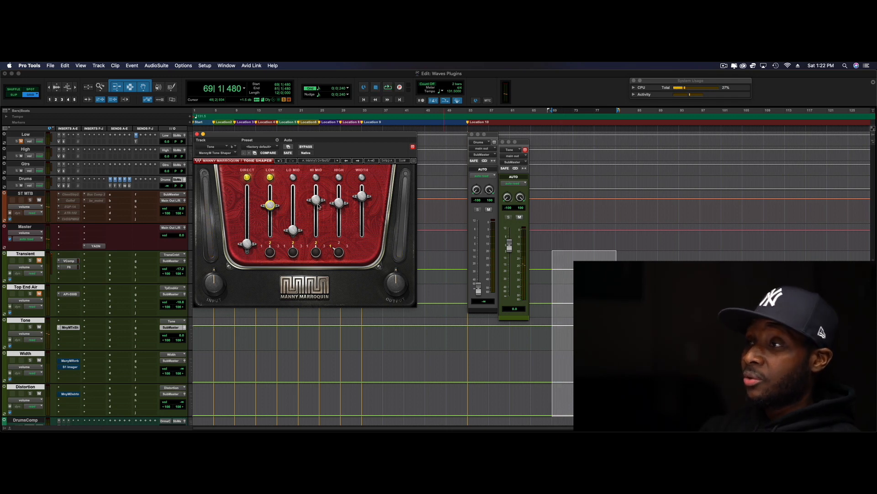
# Switch on the Hi Mid section in place of Low and audition the Hi Mid band alone
pyautogui.click(316, 177)
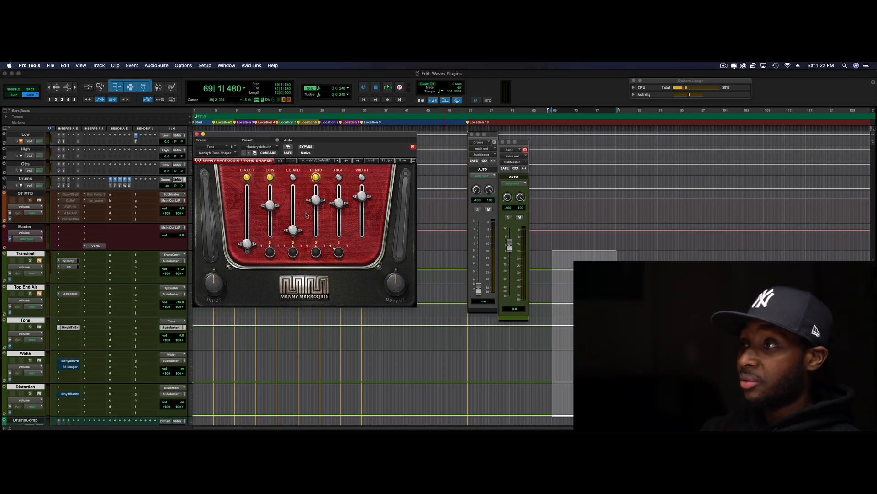
pyautogui.click(270, 177)
pyautogui.press('space')
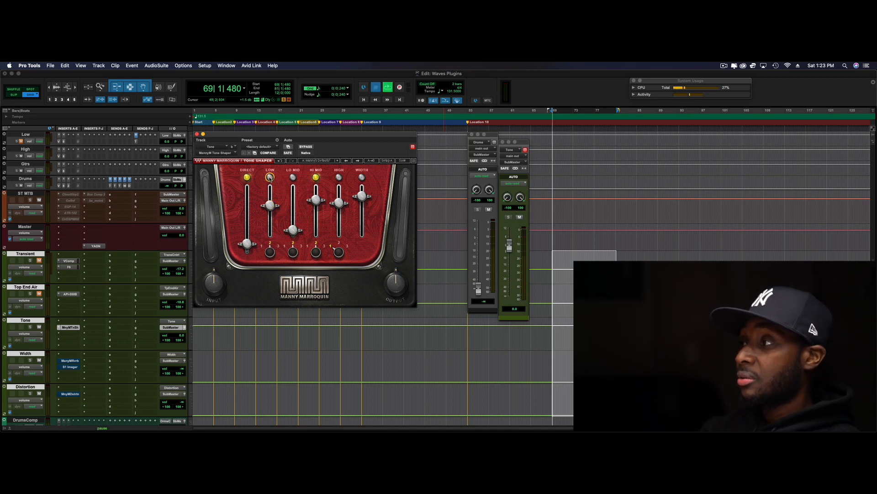
pyautogui.click(321, 196)
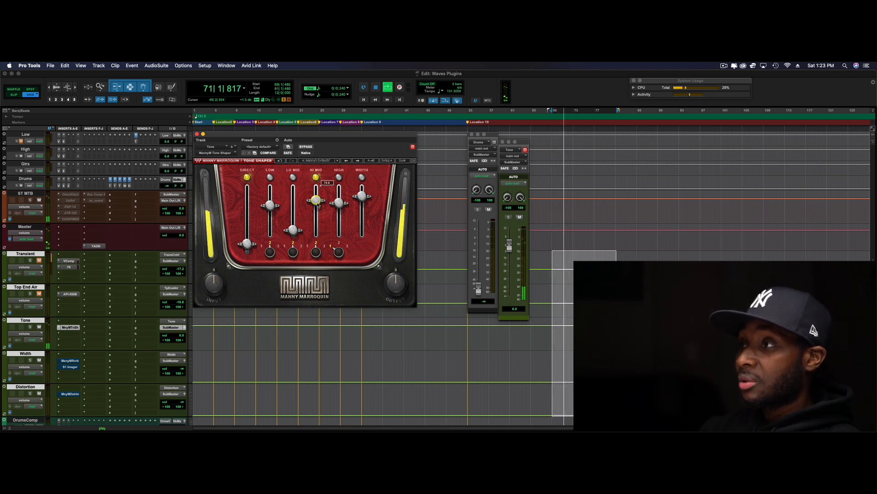
pyautogui.press('space')
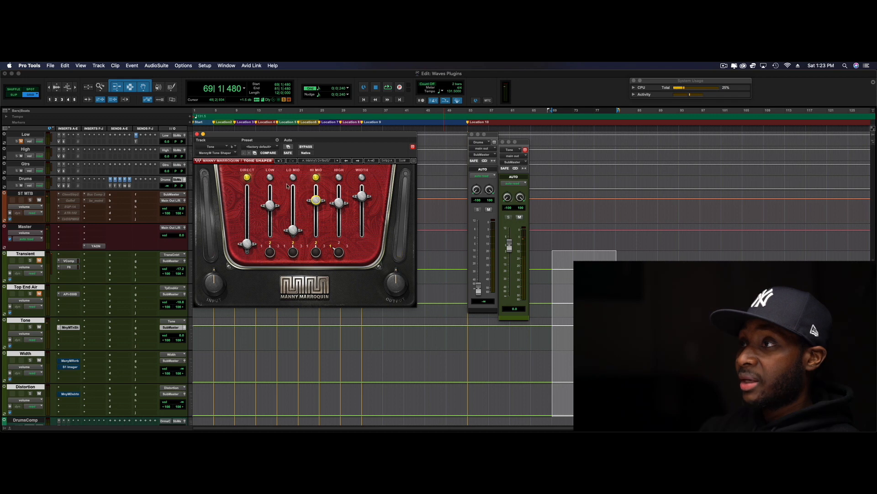
# Switch on the High section in place of Hi Mid and audition it, lowering the High level slightly
pyautogui.click(315, 177)
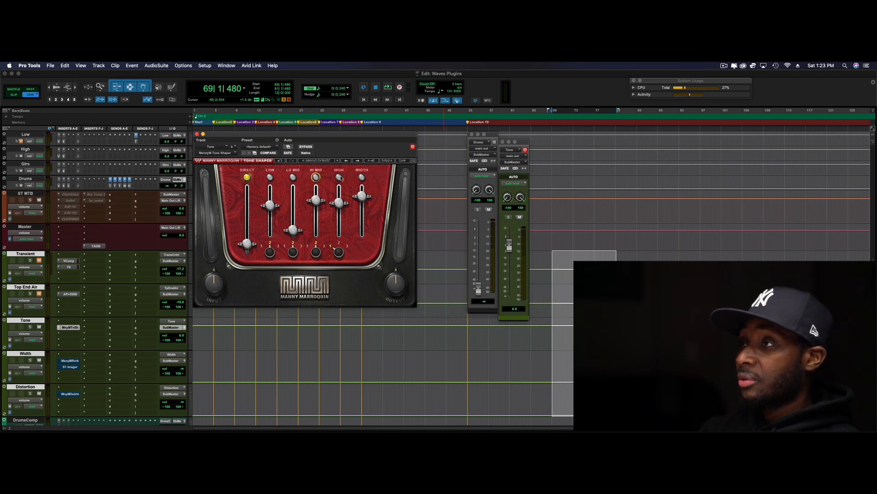
pyautogui.click(339, 178)
pyautogui.press('space')
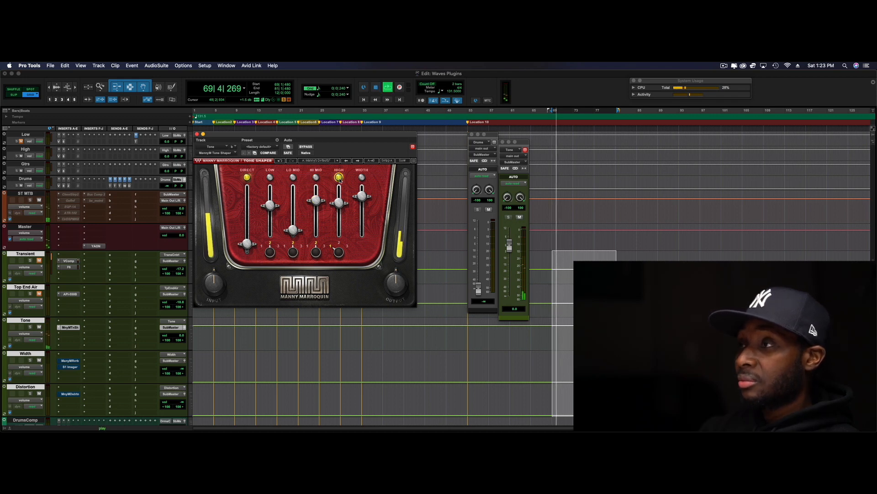
pyautogui.press('space')
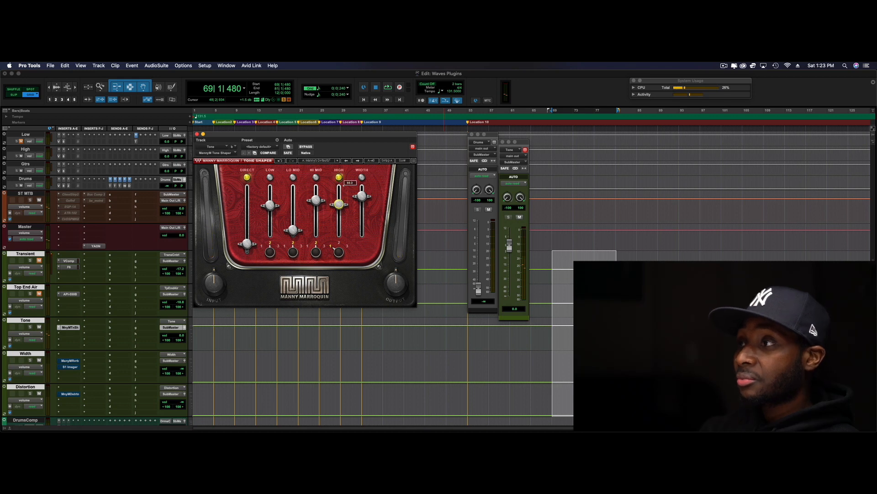
# Switch Hi Mid and Low back on and listen to them together with the High section
pyautogui.click(315, 178)
pyautogui.click(271, 178)
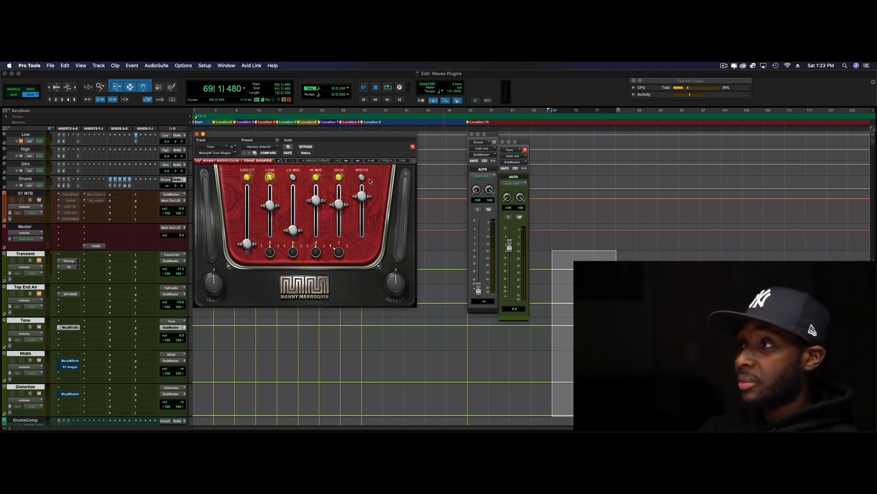
pyautogui.press('space')
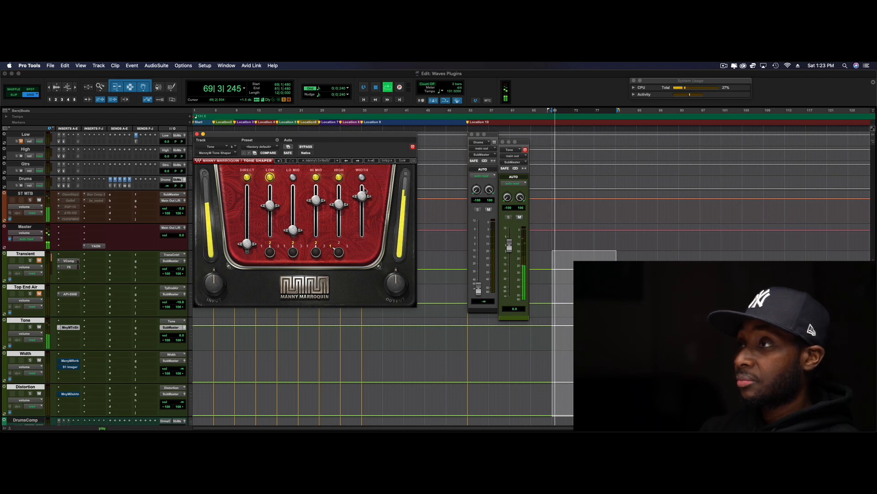
pyautogui.press('space')
# Toggle the Tone Shaper's Width section on and off around playback to compare, leaving it switched on
pyautogui.click(362, 179)
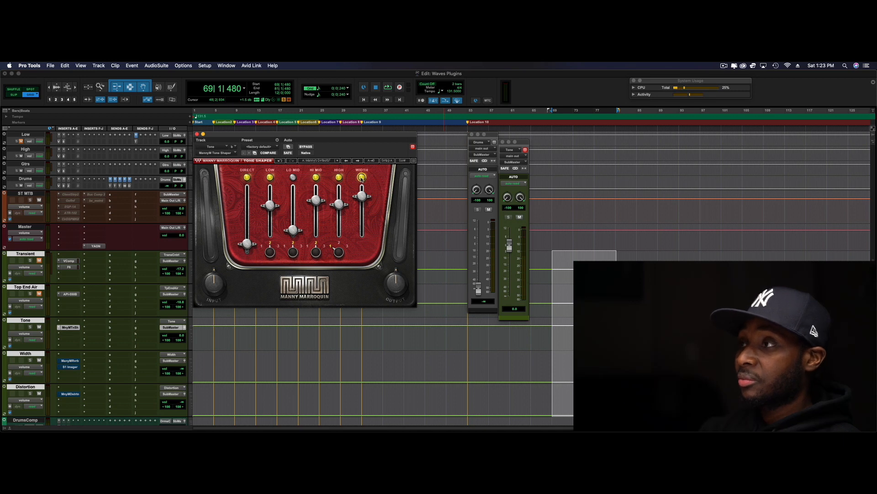
pyautogui.click(361, 198)
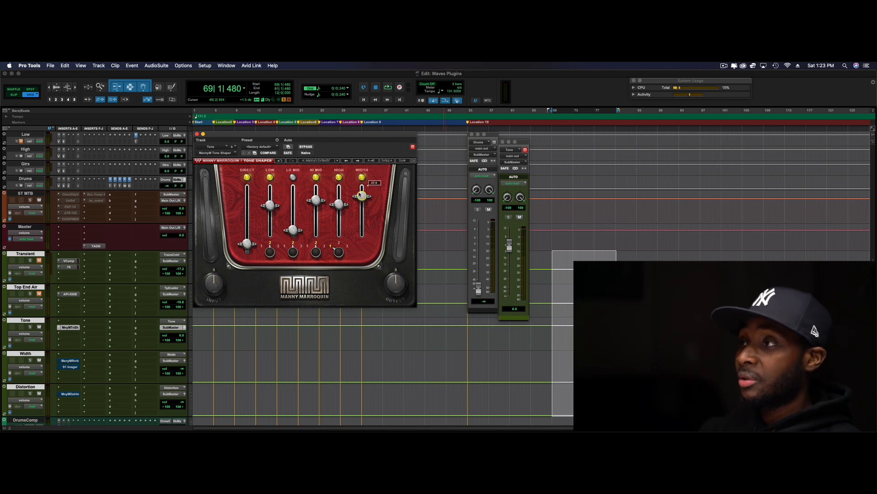
pyautogui.press('space')
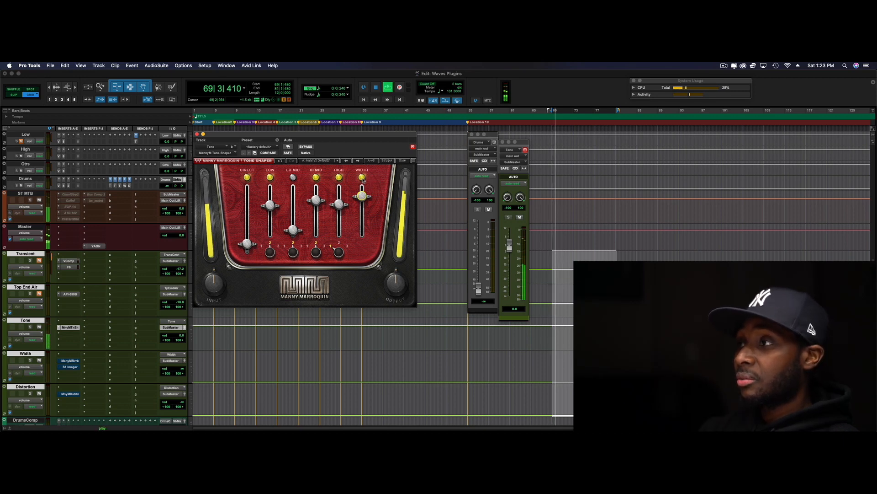
pyautogui.click(362, 177)
pyautogui.press('space')
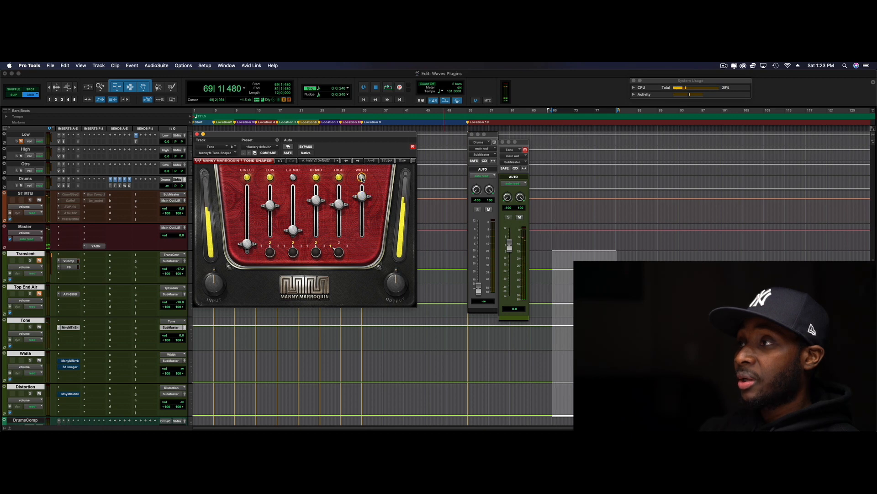
pyautogui.click(361, 177)
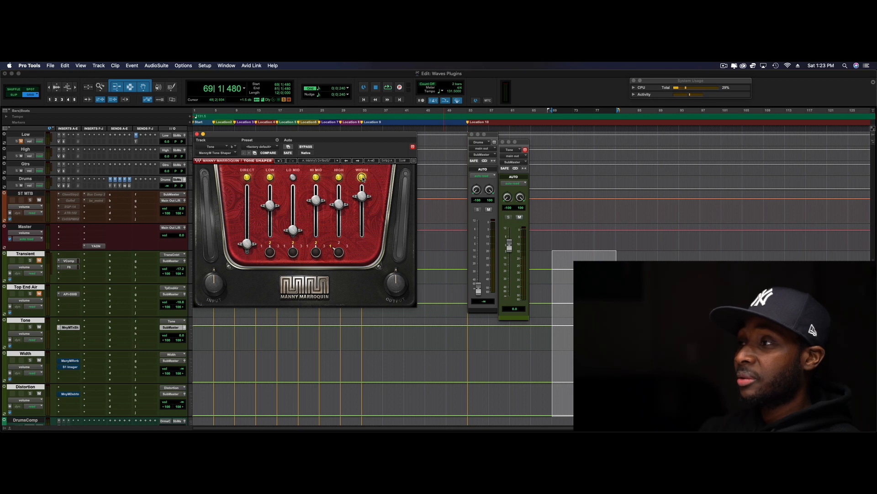
# Listen to the Tone track again with the Width section on and off
pyautogui.press('space')
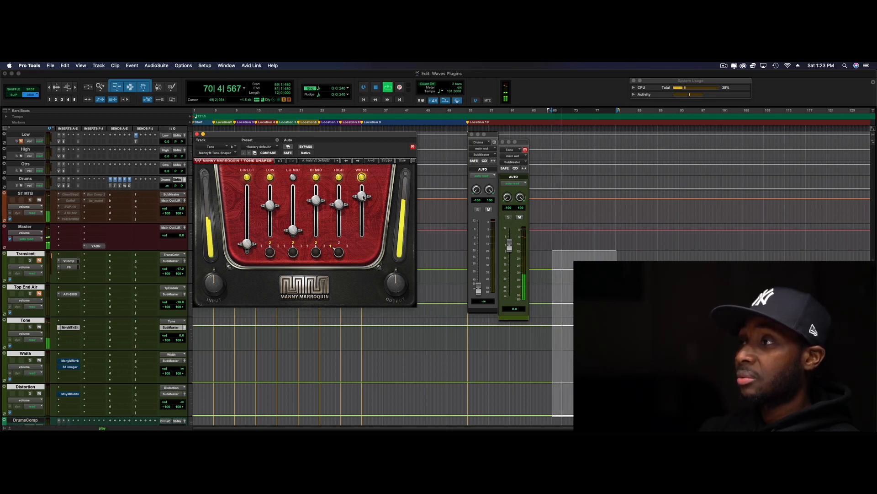
pyautogui.moveTo(363, 179)
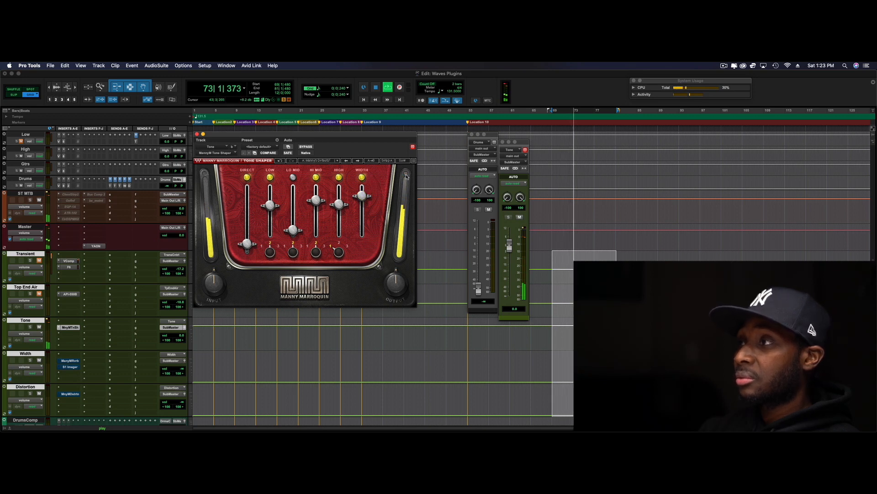
pyautogui.press('space')
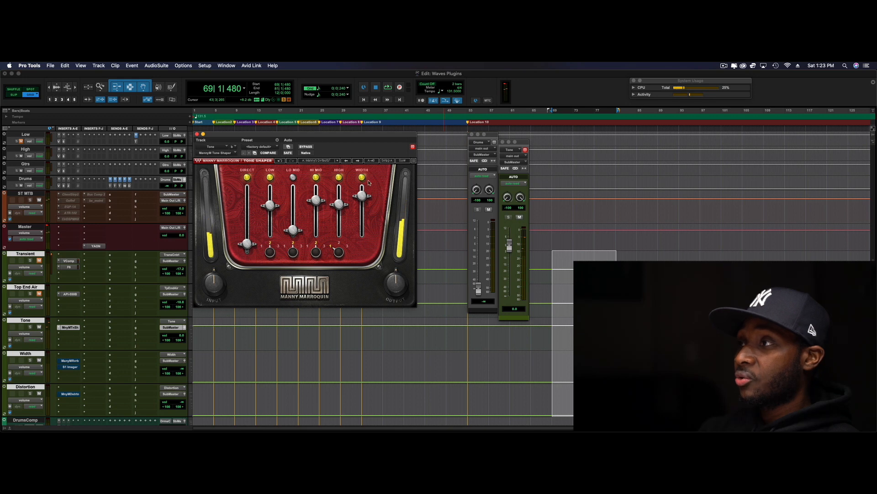
pyautogui.press('space')
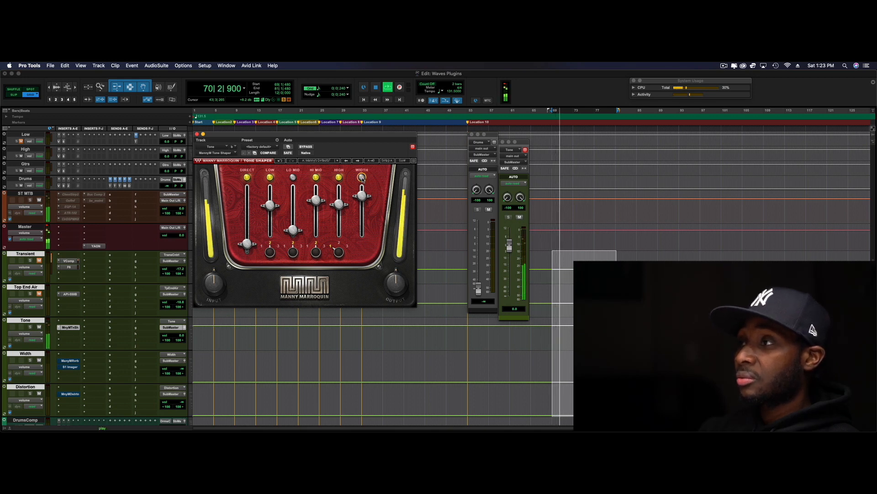
# Return the Drums fader to 0.0 dB and blend the Tone track under it from −∞ up to about −19.3 dB during playback
pyautogui.press('space')
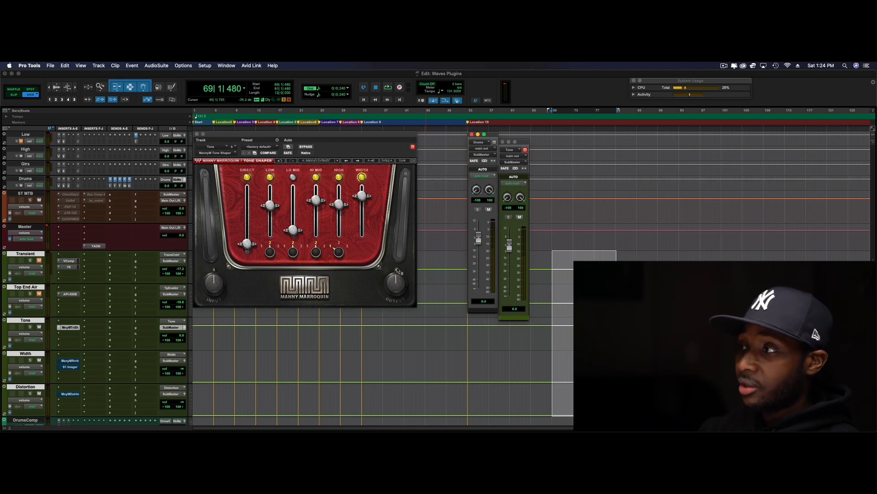
pyautogui.moveTo(509, 246); pyautogui.dragTo(510, 297)
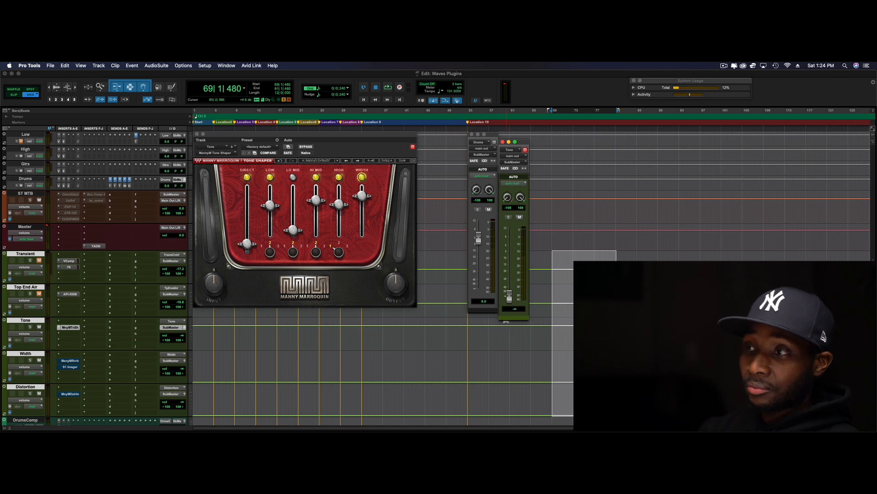
pyautogui.press('space')
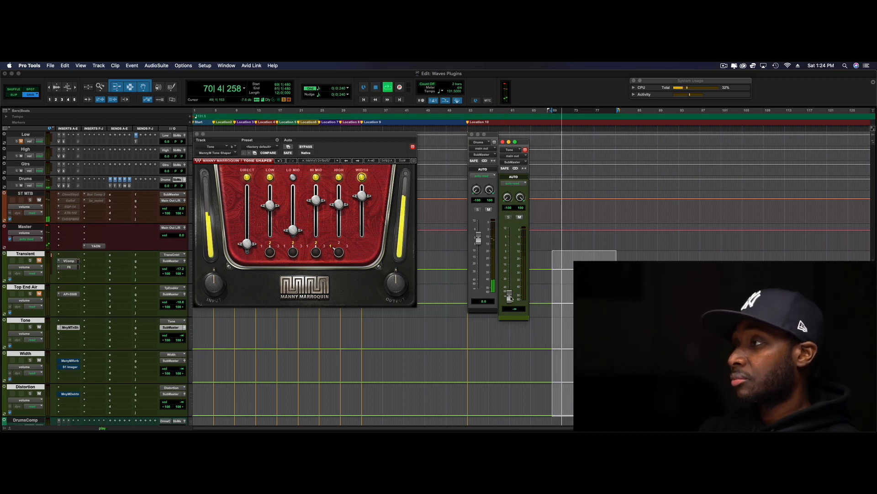
pyautogui.moveTo(509, 298); pyautogui.dragTo(514, 274)
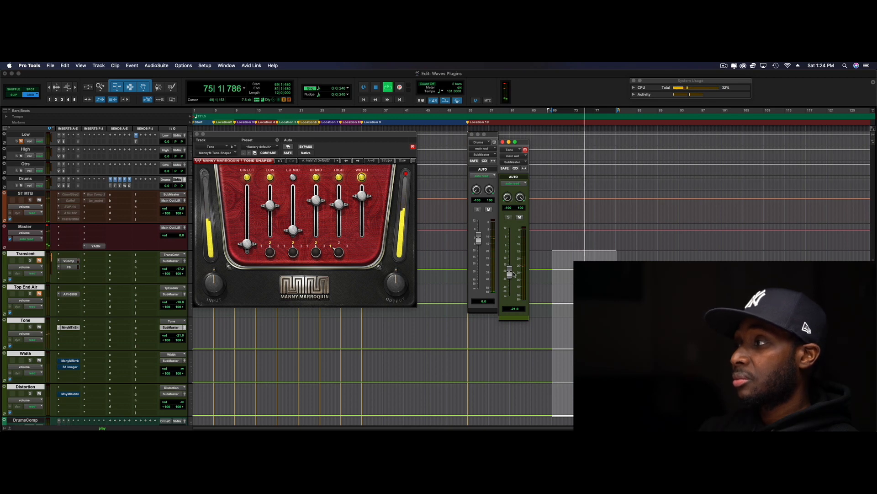
pyautogui.moveTo(513, 273); pyautogui.dragTo(514, 272)
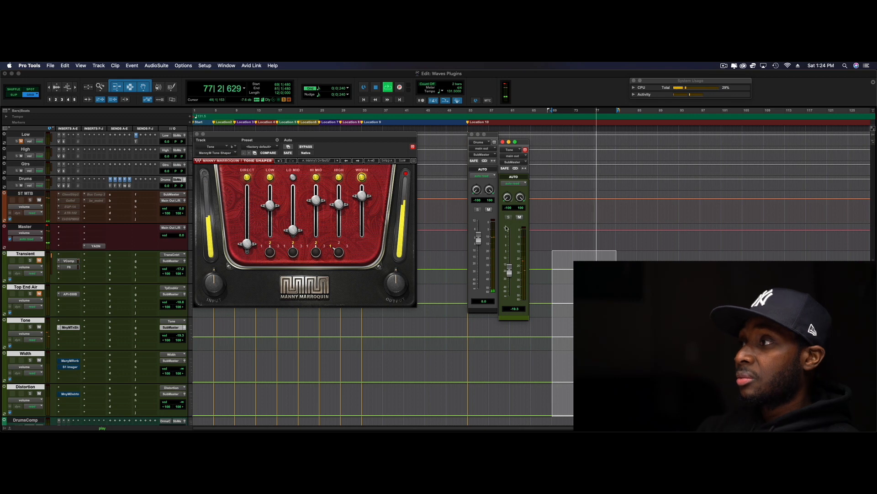
# Compare the drum playback with the Tone track muted and unmuted, leaving it unmuted
pyautogui.press('space')
pyautogui.click(520, 218)
pyautogui.press('space')
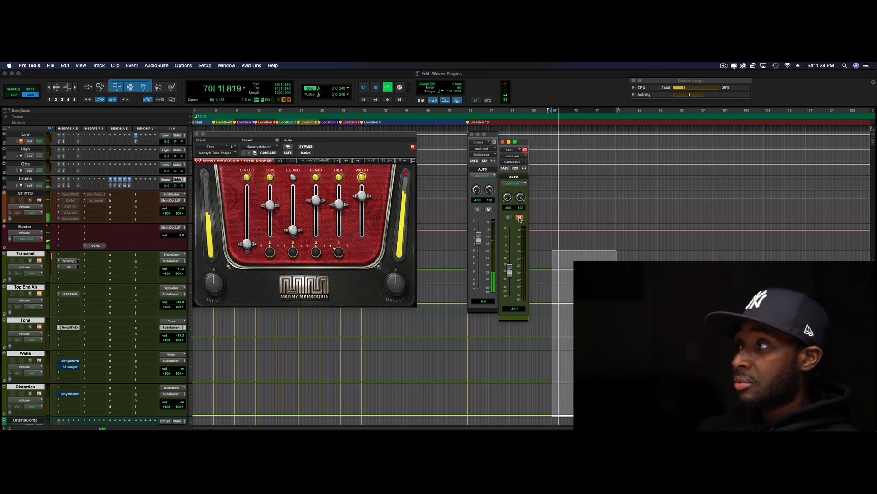
pyautogui.press('space')
pyautogui.click(520, 217)
pyautogui.press('space')
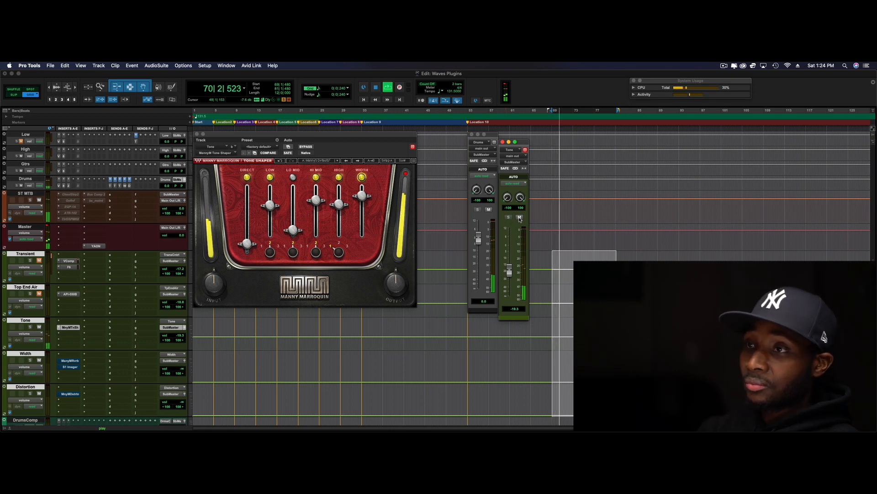
# Replay the drums a few more times, with the Tone track in and muted, and leave Tone unmuted
pyautogui.press('space')
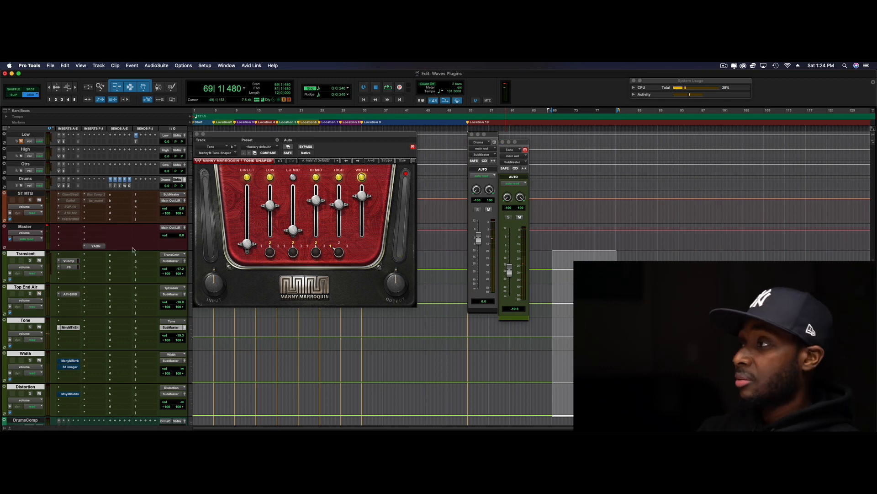
pyautogui.press('space')
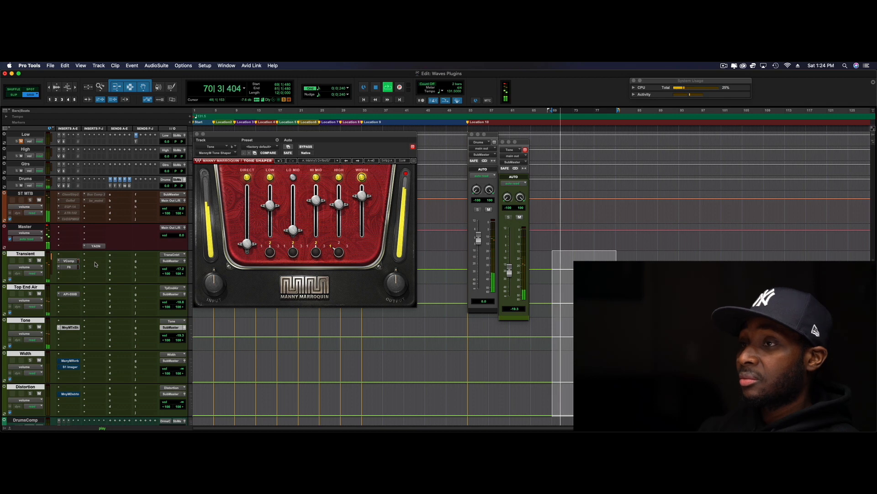
pyautogui.press('space')
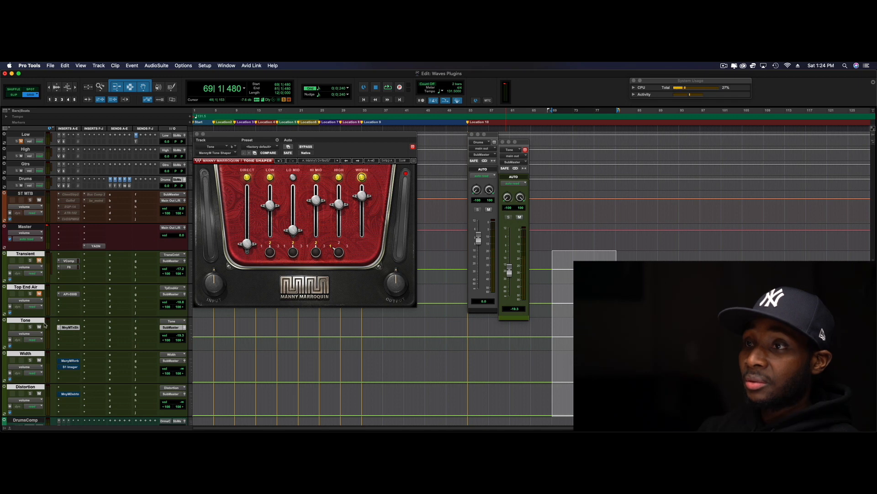
pyautogui.press('space')
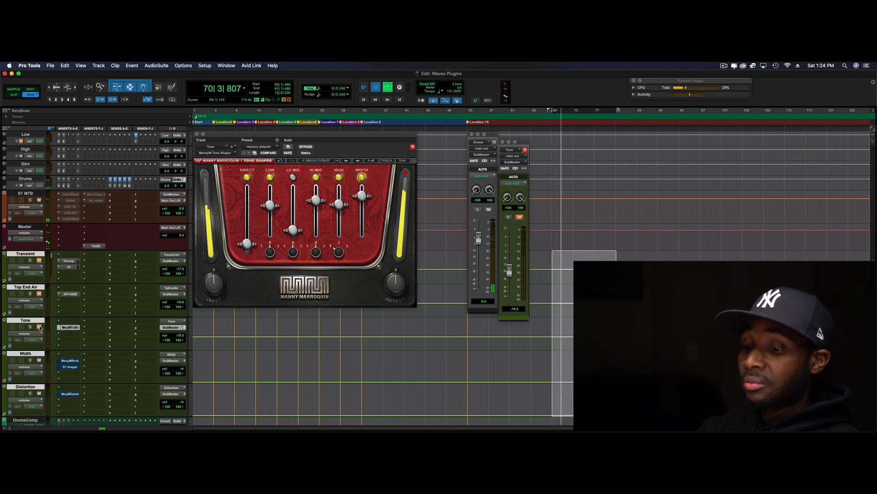
pyautogui.press('space')
pyautogui.click(39, 327)
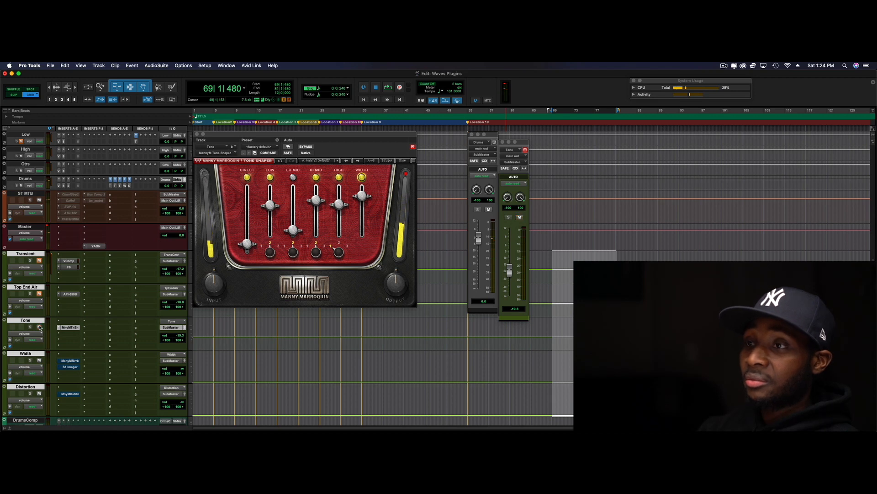
# Unmute the Transient and Top End Air tracks and play them together with Tone and the dry drums
pyautogui.click(39, 261)
pyautogui.press('space')
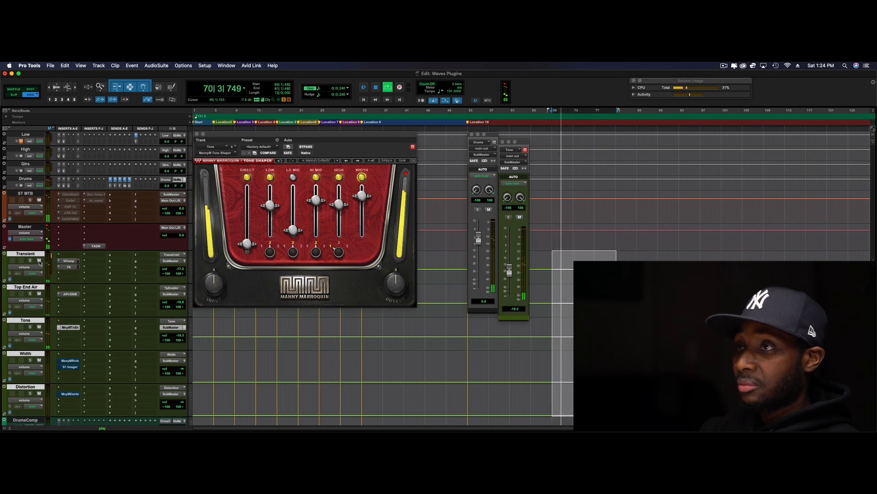
pyautogui.press('space')
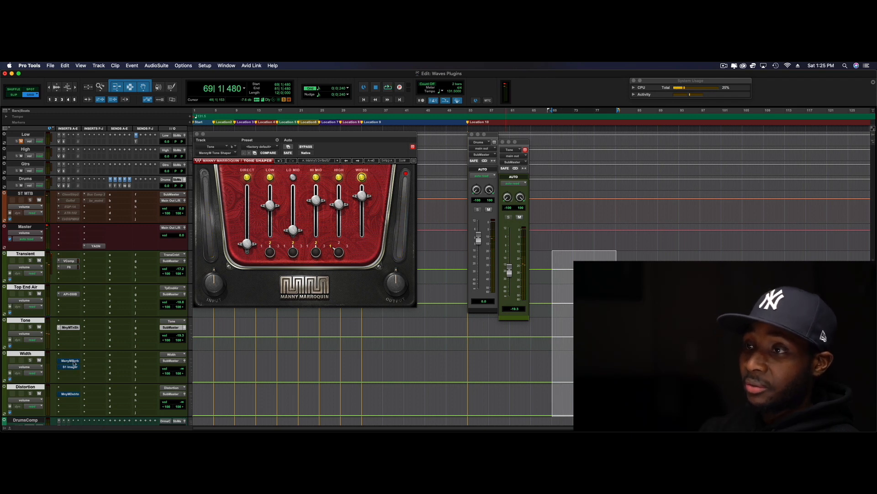
# Take the Manny Marroquin Reverb and the S1 Stereo Imager on the Width track out of bypass
pyautogui.click(72, 362)
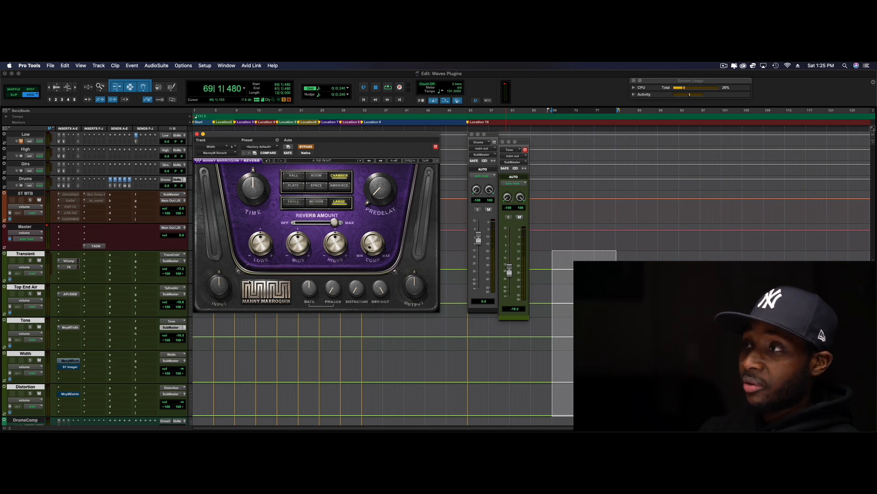
pyautogui.click(305, 147)
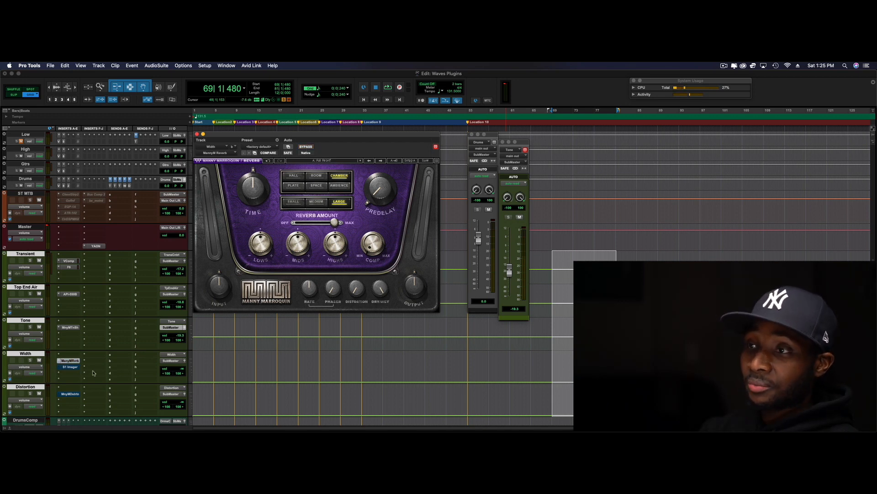
pyautogui.click(71, 367)
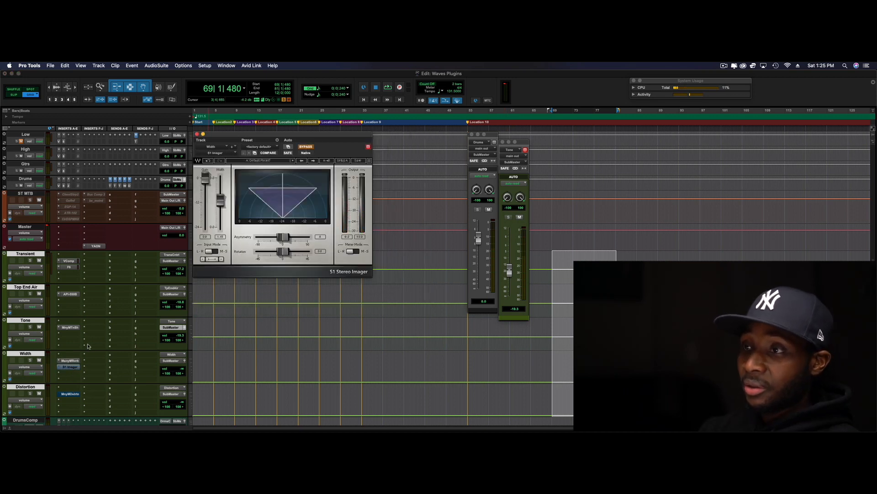
pyautogui.click(76, 361)
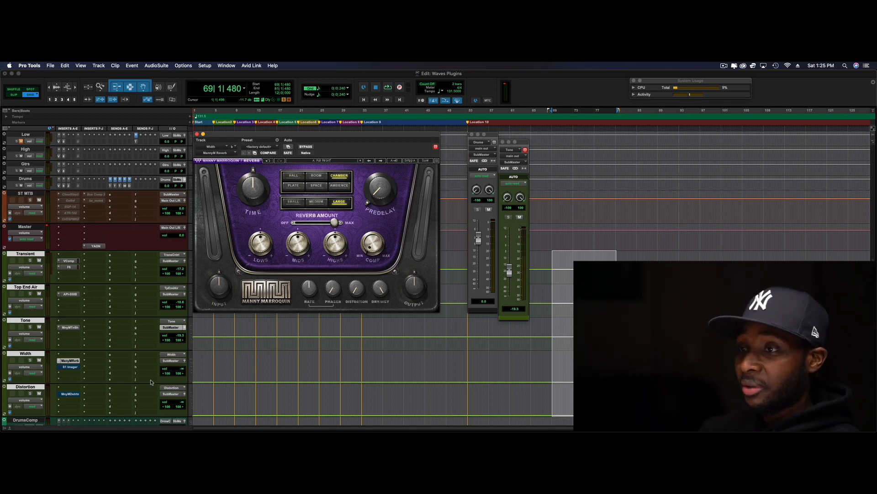
pyautogui.click(70, 367)
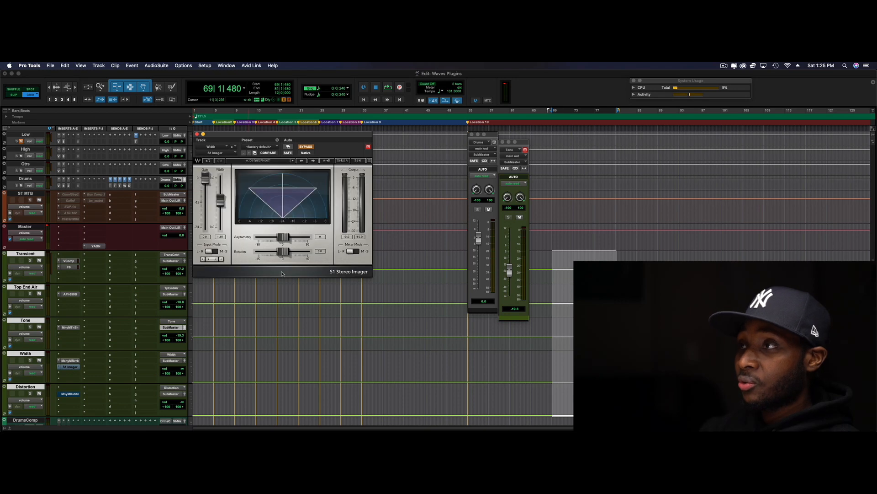
pyautogui.click(307, 147)
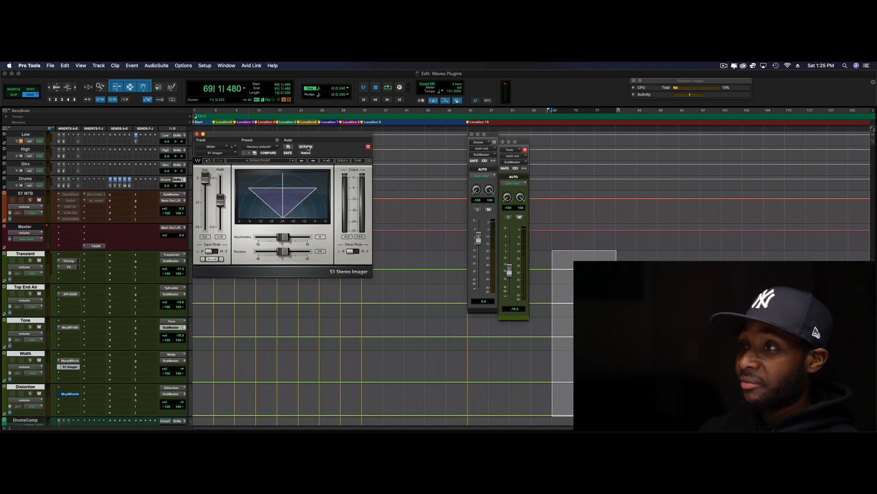
# Blend the Width track under the drums during playback, bringing its fader up from −∞ to about −20.1 dB
pyautogui.click(185, 363)
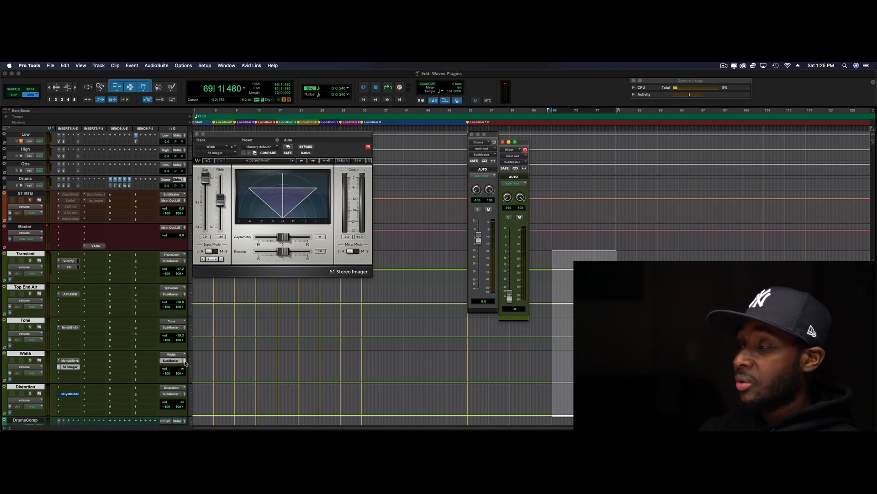
pyautogui.press('space')
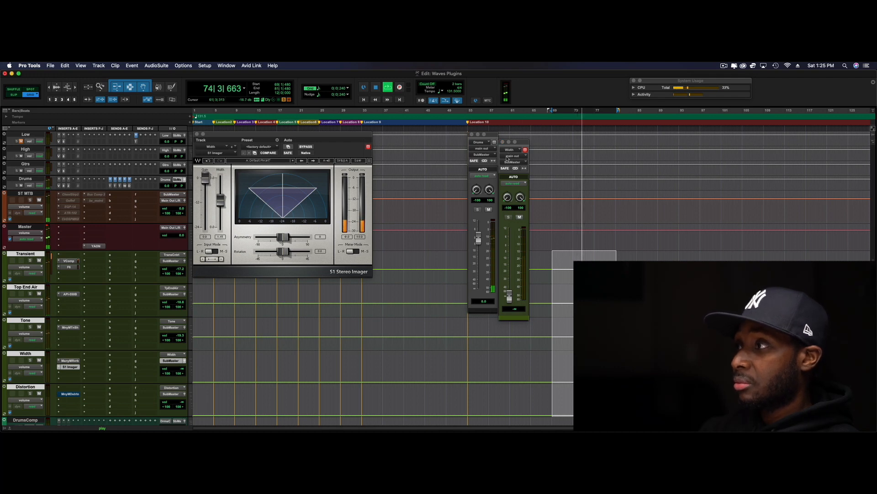
pyautogui.press('space')
pyautogui.moveTo(513, 299); pyautogui.dragTo(513, 273)
pyautogui.press('space')
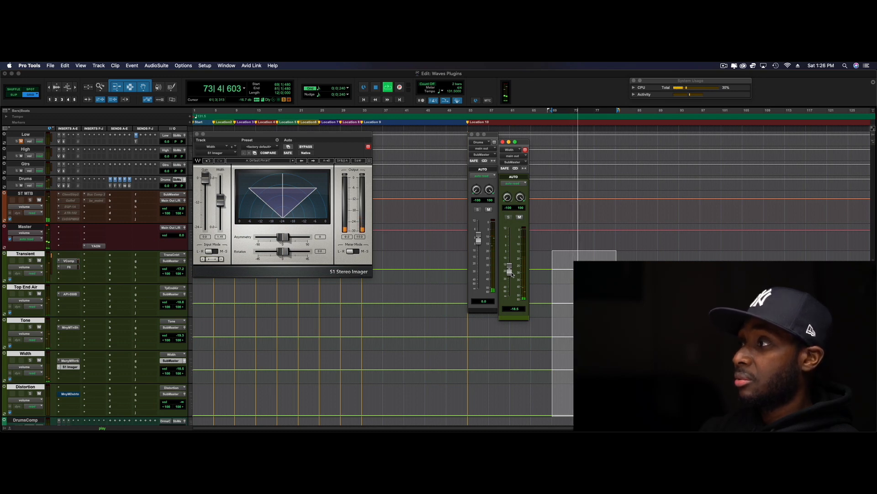
pyautogui.press('space')
pyautogui.moveTo(511, 273); pyautogui.dragTo(511, 275)
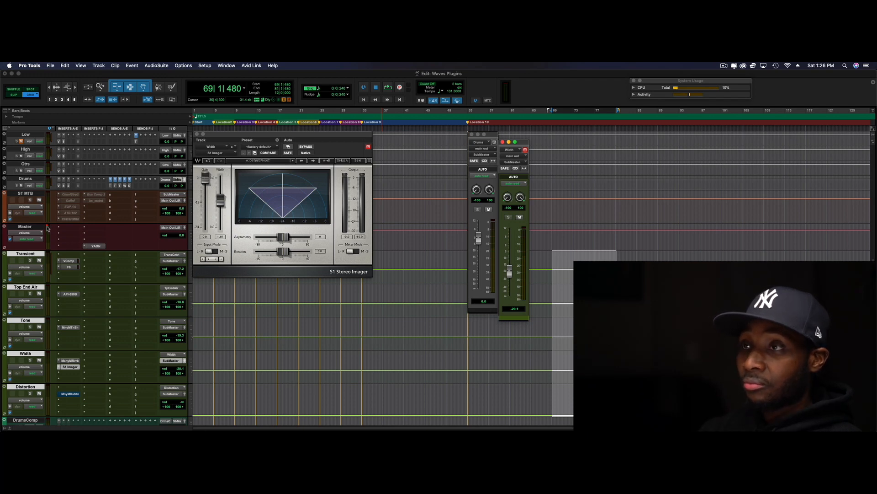
# Compare the drum playback with the Width track muted and unmuted, leaving it unmuted
pyautogui.press('space')
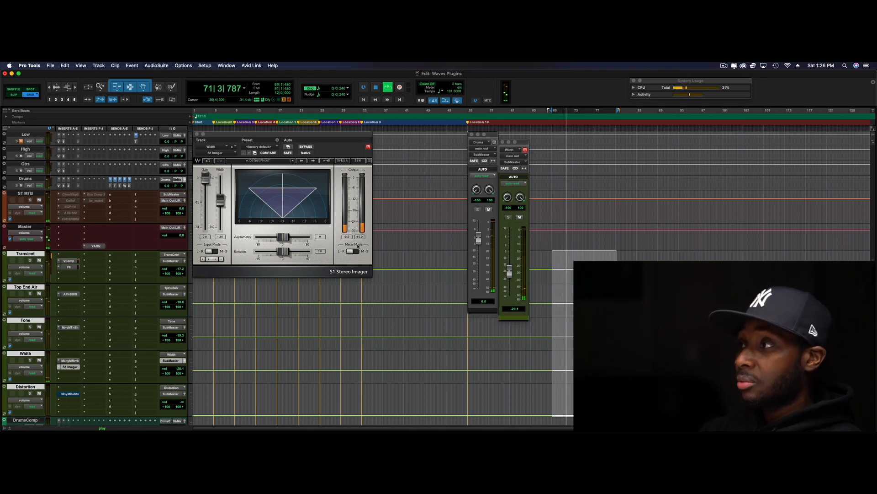
pyautogui.press('space')
pyautogui.click(520, 217)
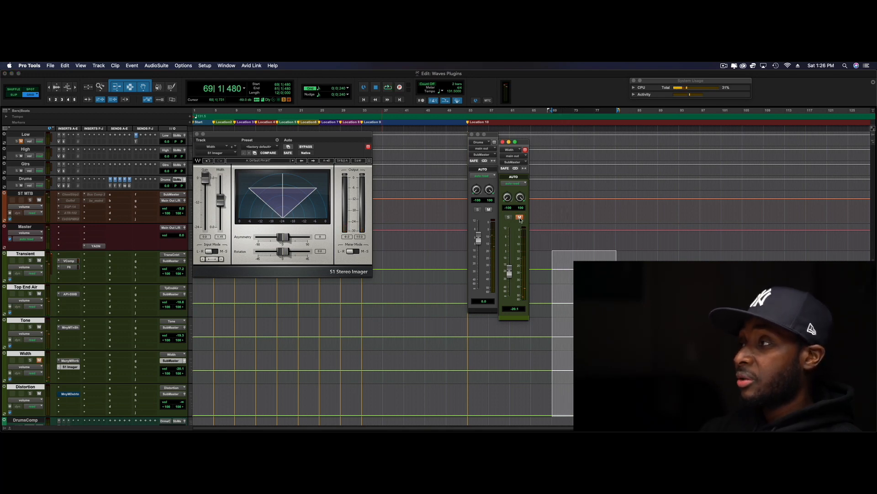
pyautogui.press('space')
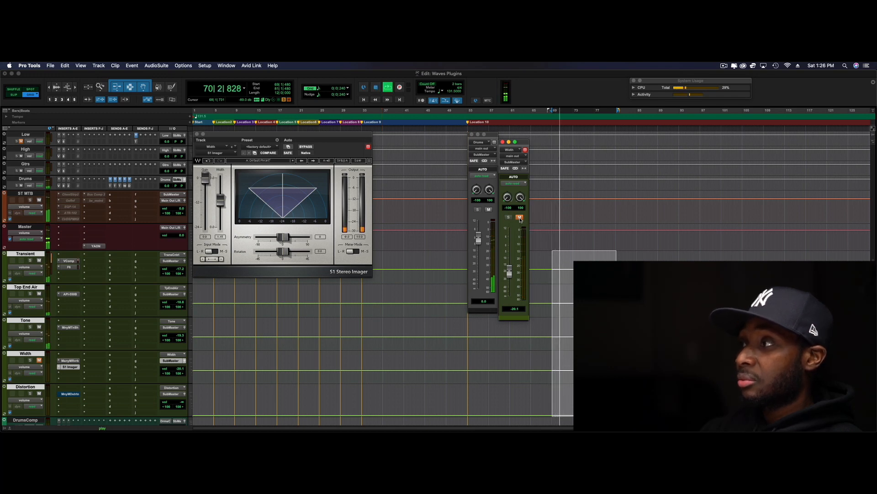
pyautogui.press('space')
pyautogui.click(519, 218)
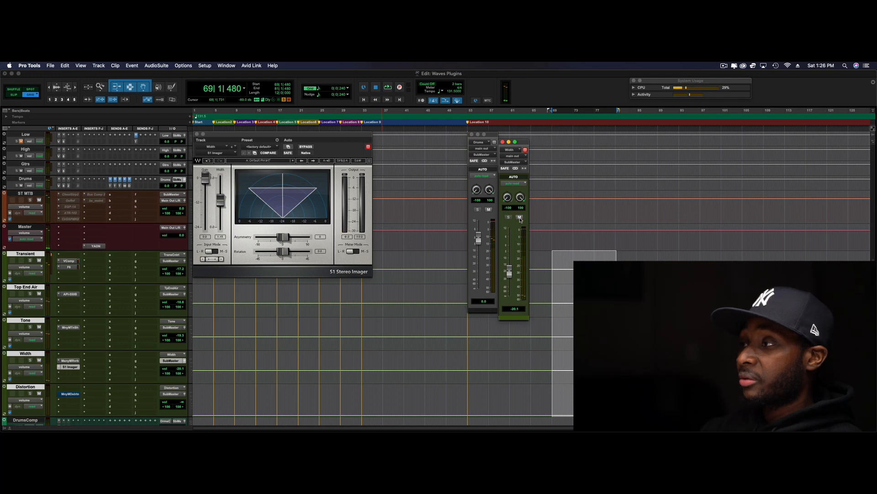
pyautogui.press('space')
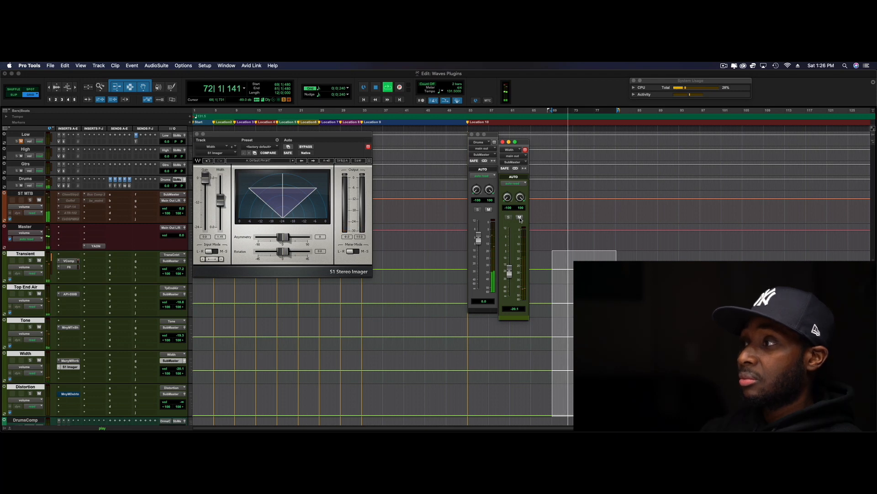
pyautogui.press('space')
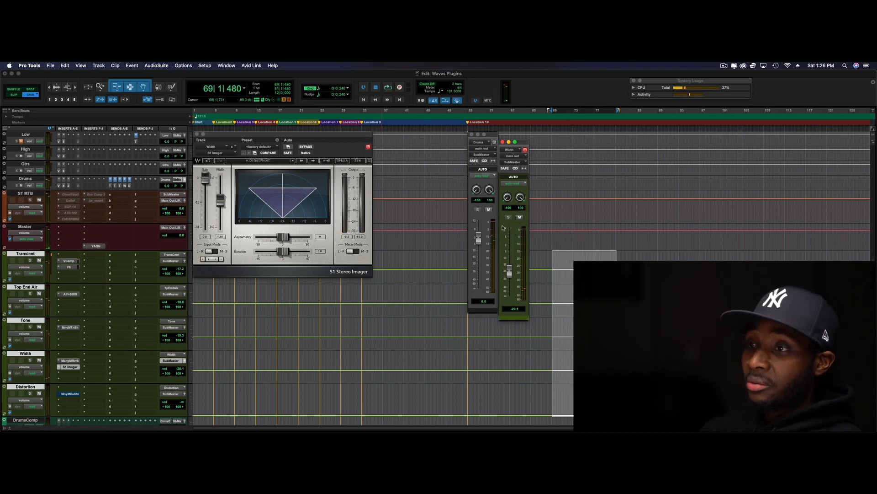
# Take the Manny Marroquin Distortion on the Distortion track out of bypass
pyautogui.click(70, 394)
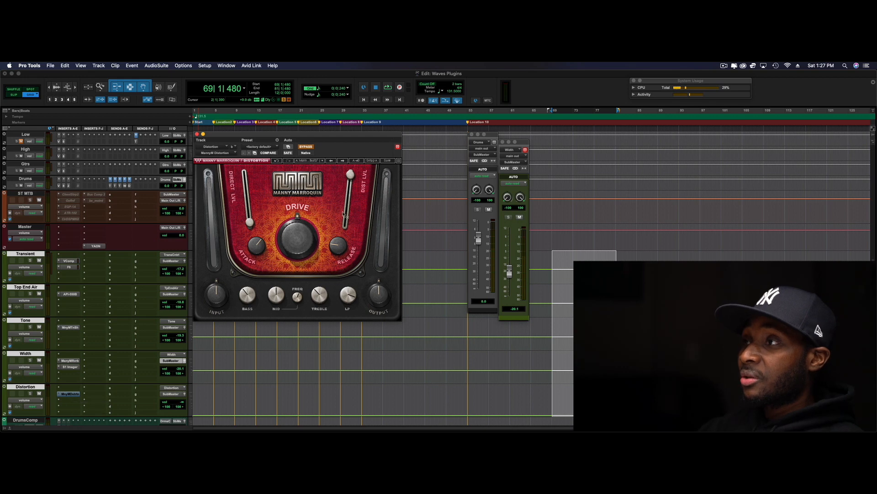
pyautogui.click(307, 147)
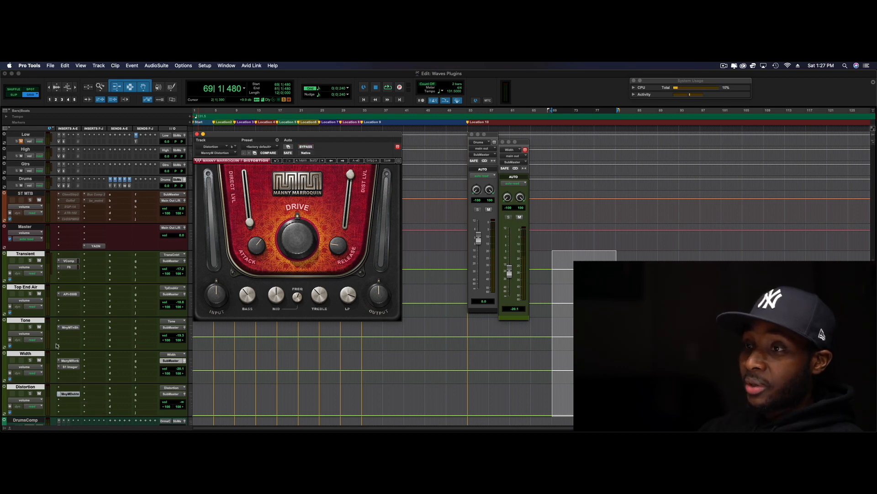
# Audition the Distortion track alone, with the other four parallel tracks muted, the Drums fader at −∞ and the Distortion fader at 0.0 dB
pyautogui.click(39, 361)
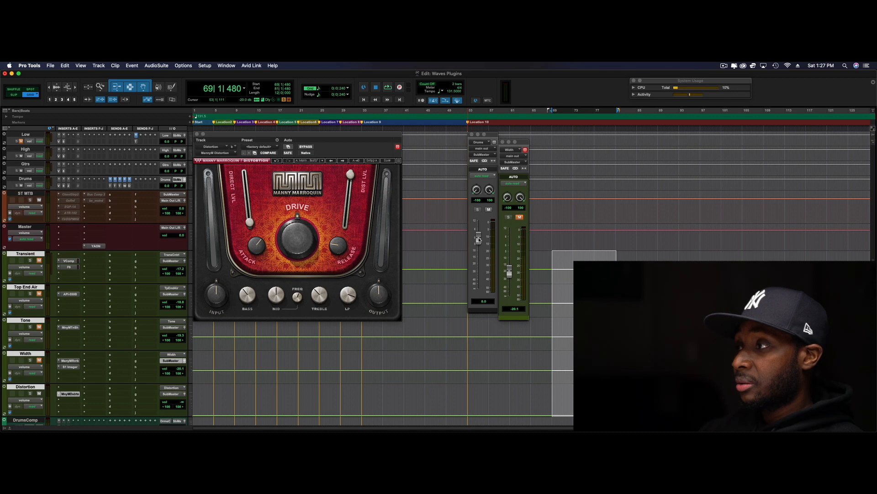
pyautogui.moveTo(479, 238); pyautogui.dragTo(479, 288)
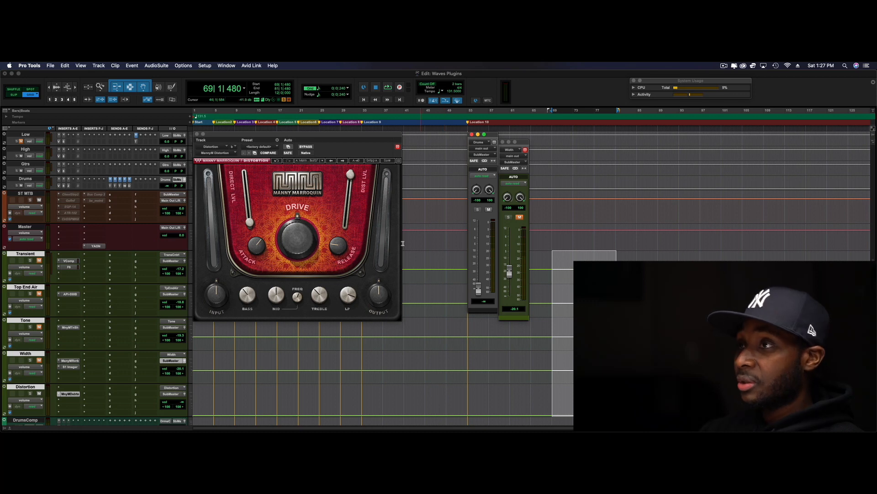
pyautogui.click(184, 394)
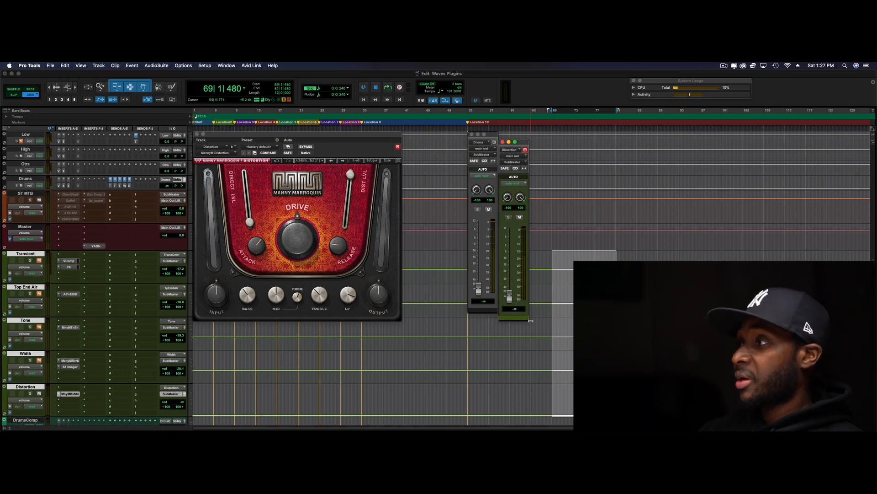
pyautogui.keyDown('alt'); pyautogui.click(511, 302); pyautogui.keyUp('alt')
pyautogui.press('space')
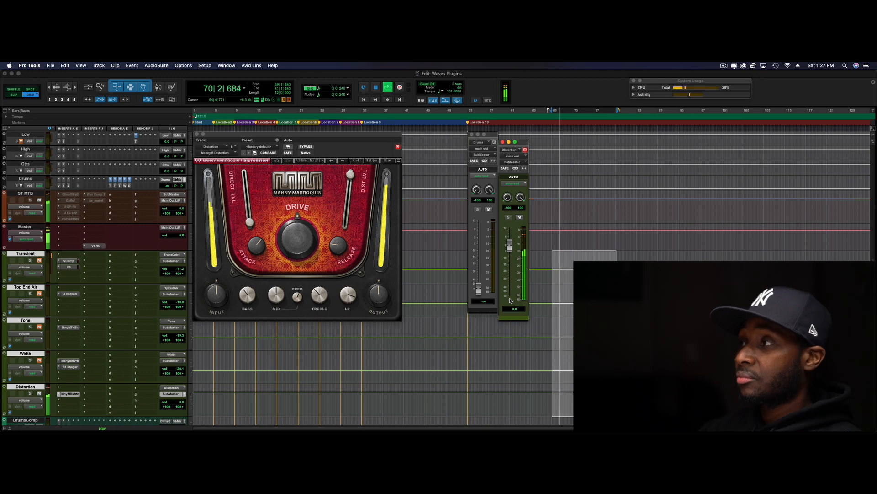
pyautogui.press('space')
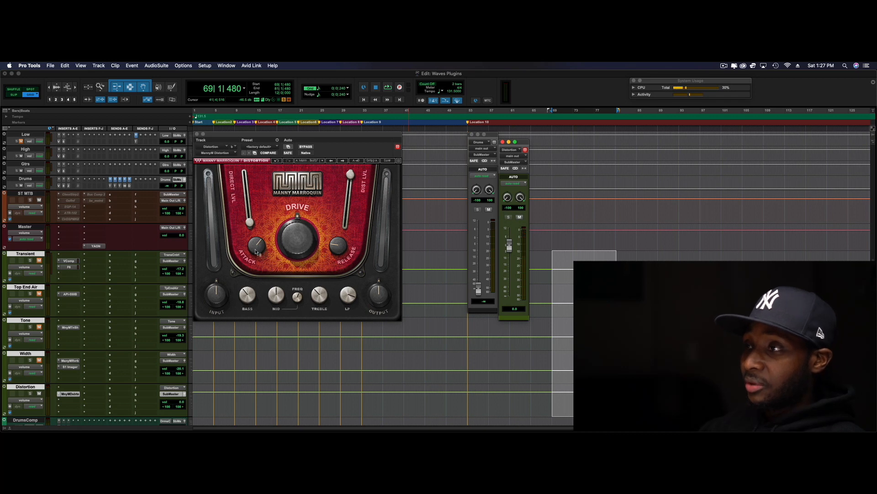
# Examine the direct level, drive, attack, release and tone controls of the Manny Marroquin Distortion and replay the Distortion track alone
pyautogui.moveTo(261, 252)
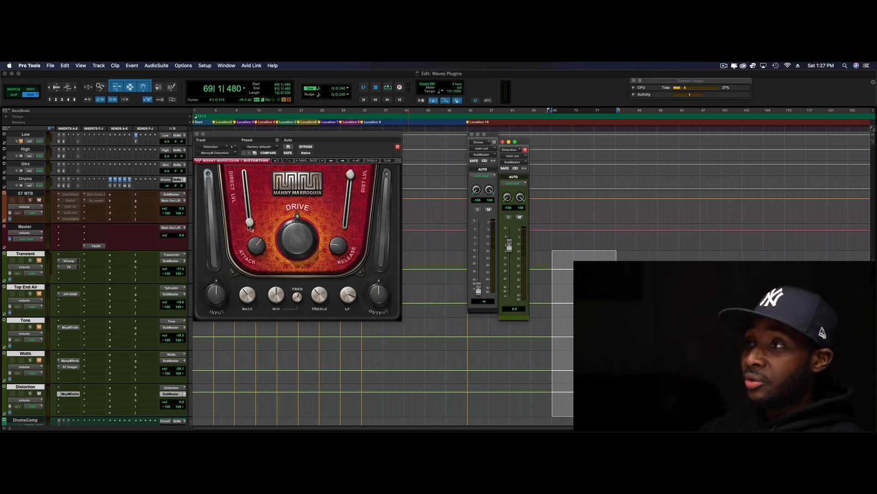
pyautogui.click(250, 224)
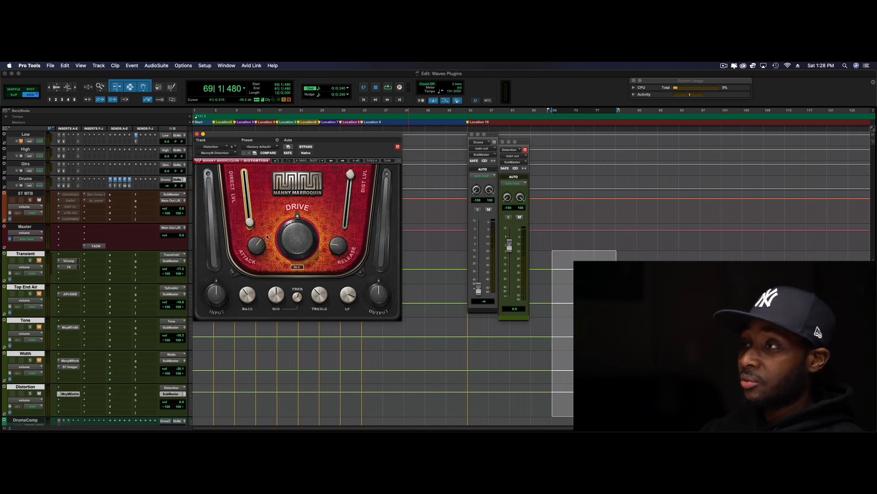
pyautogui.moveTo(297, 226)
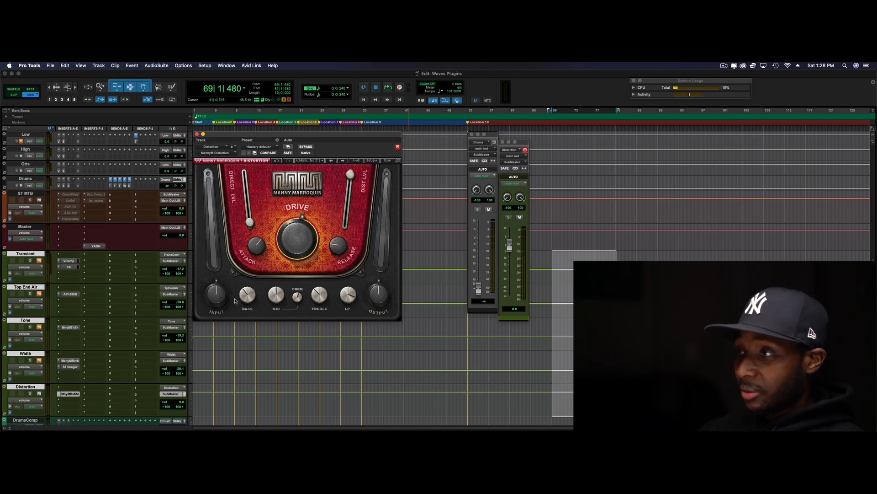
pyautogui.moveTo(297, 298)
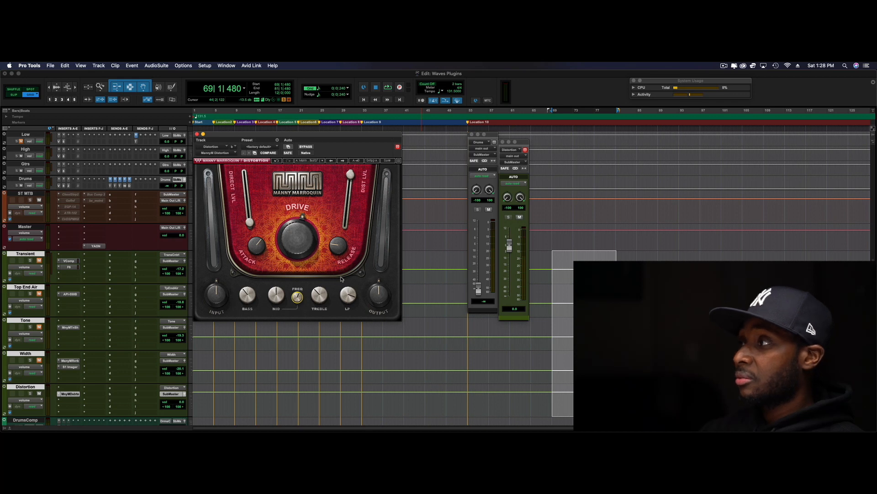
pyautogui.press('space')
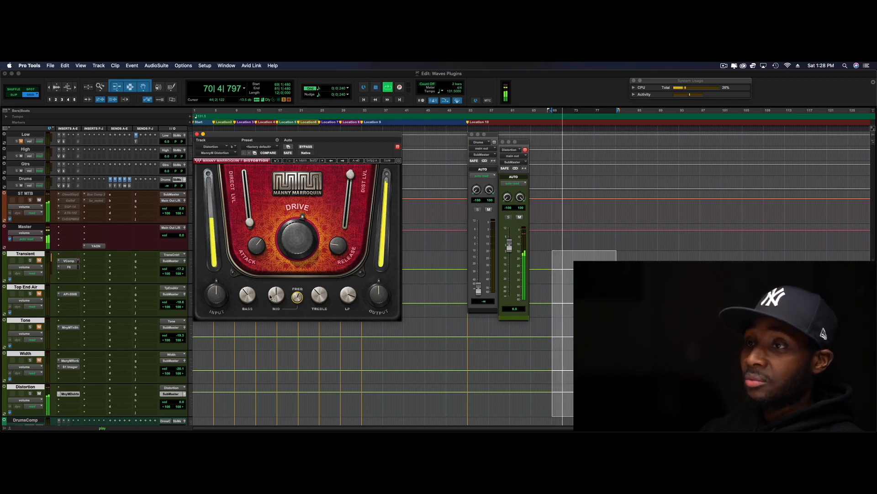
pyautogui.press('space')
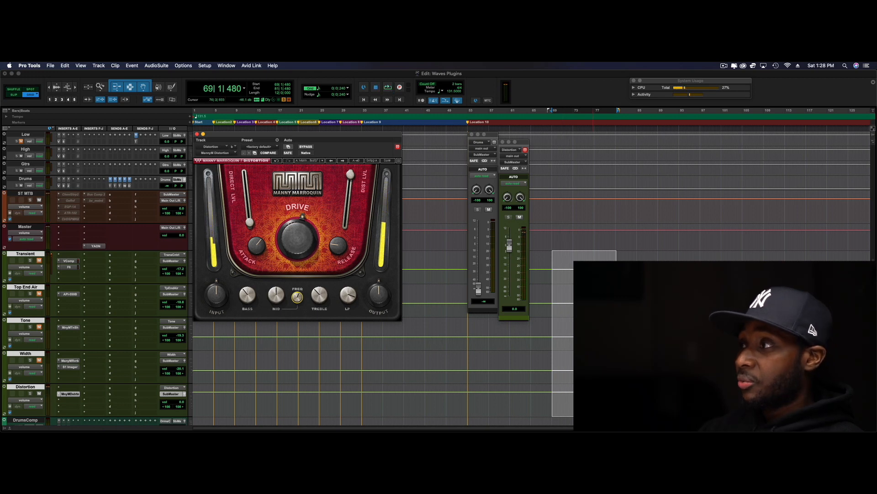
# Restore the Drums fader to 0.0 dB and blend the Distortion track underneath during playback, raising its fader from −∞ to about −28.9 dB
pyautogui.moveTo(510, 246); pyautogui.dragTo(514, 318)
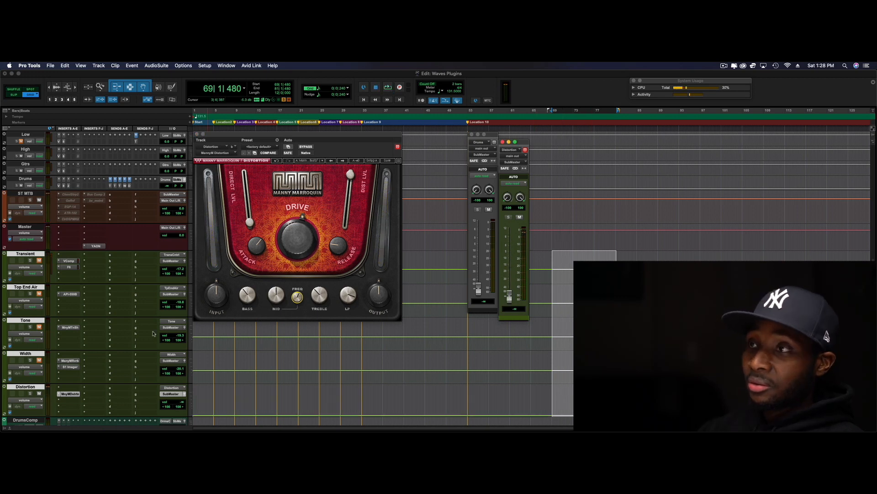
pyautogui.keyDown('alt'); pyautogui.click(167, 186); pyautogui.keyUp('alt')
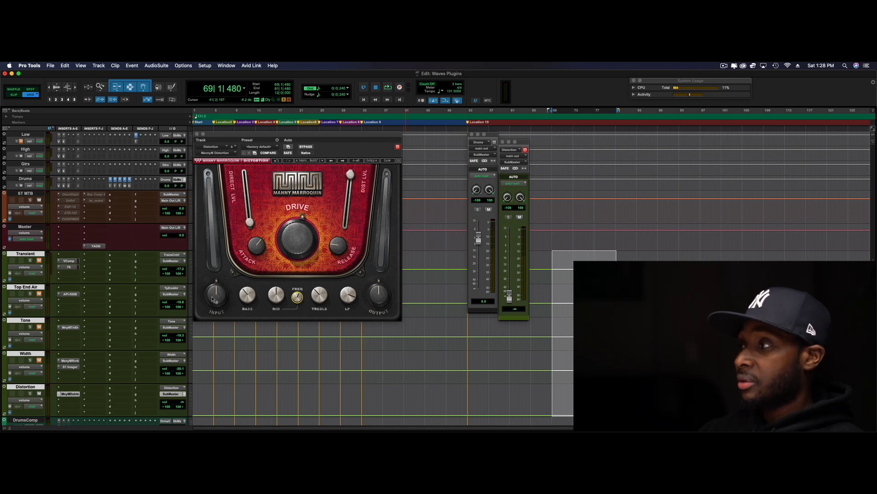
pyautogui.click(509, 298)
pyautogui.press('space')
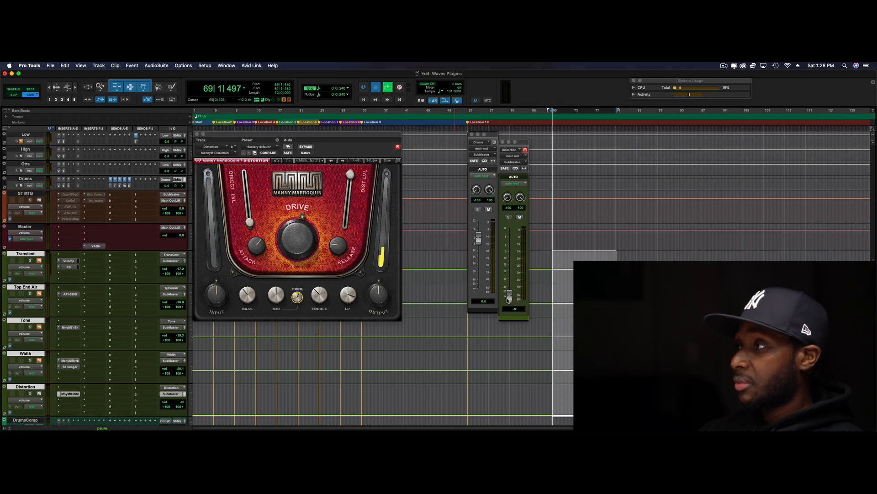
pyautogui.moveTo(509, 298); pyautogui.dragTo(509, 282)
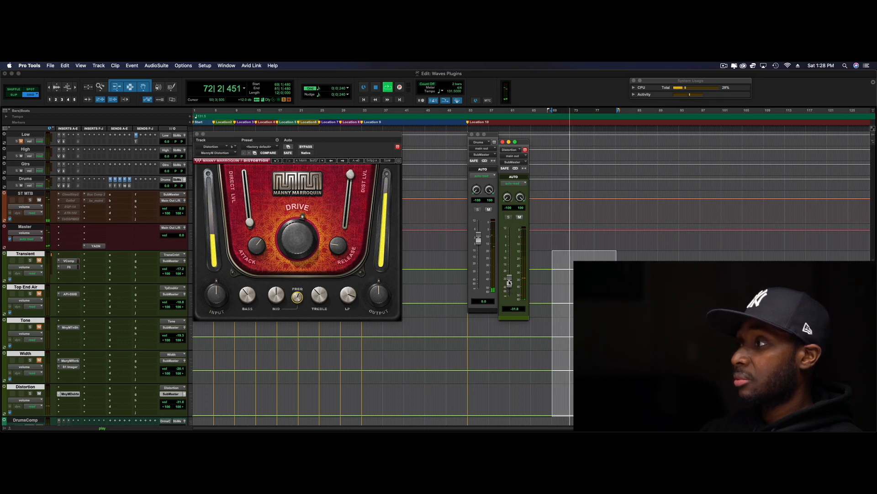
pyautogui.moveTo(509, 283); pyautogui.dragTo(509, 281)
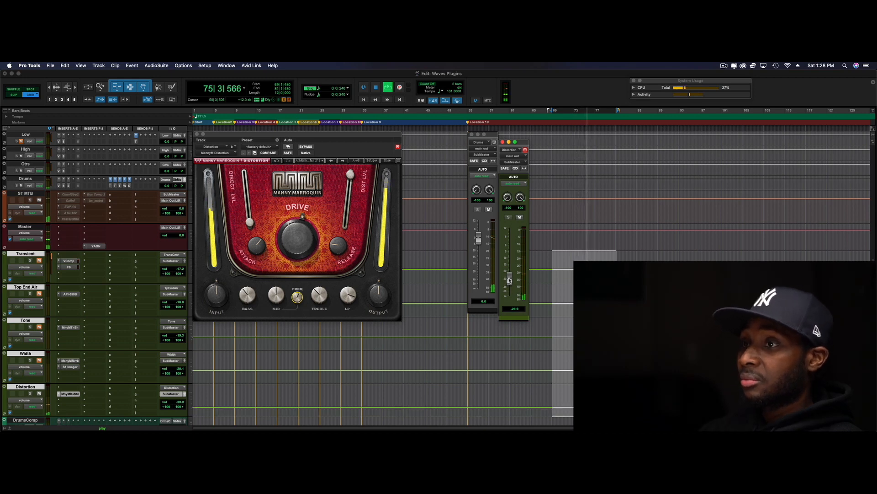
pyautogui.press('space')
# Compare the drum playback with the Distortion track muted and unmuted, leaving it unmuted
pyautogui.click(520, 217)
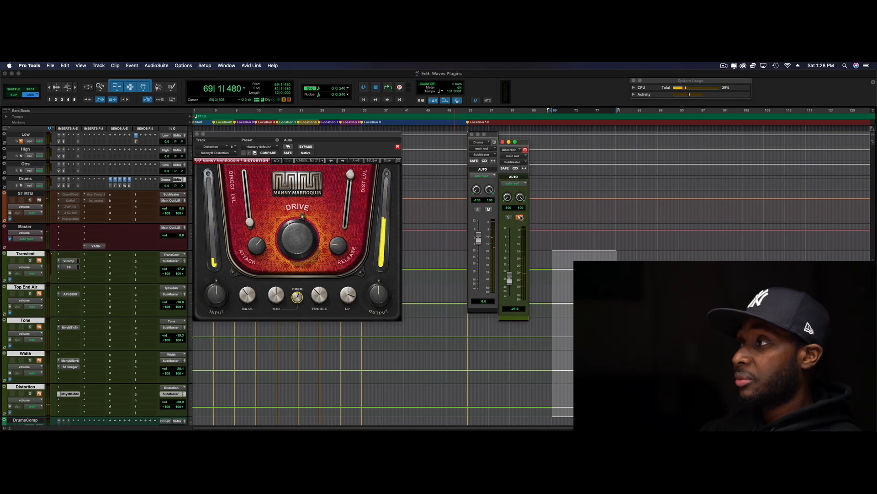
pyautogui.press('space')
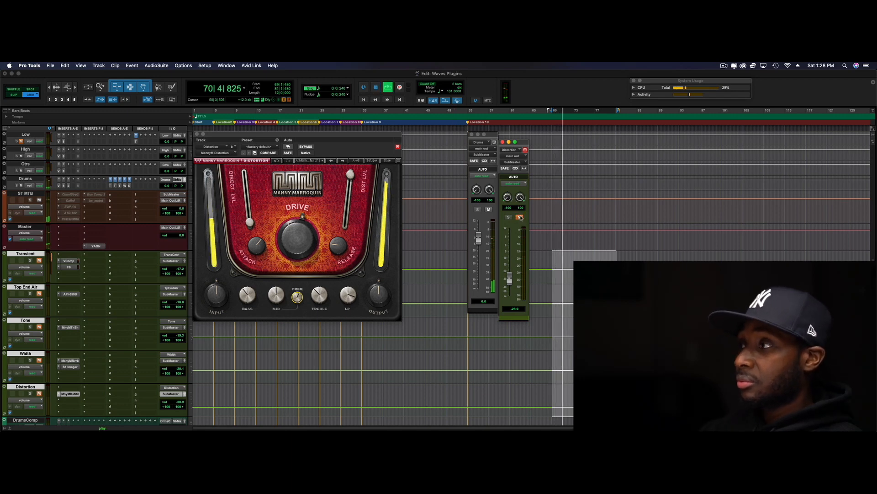
pyautogui.press('space')
pyautogui.click(520, 217)
pyautogui.press('space')
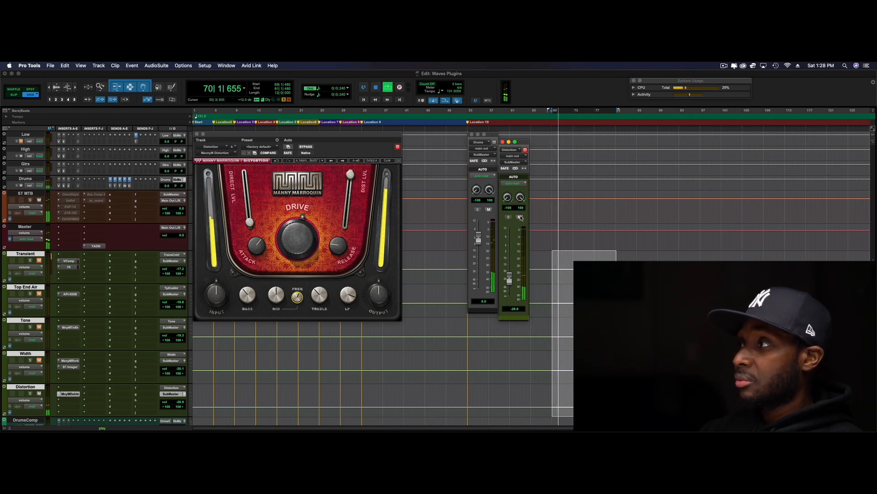
pyautogui.press('space')
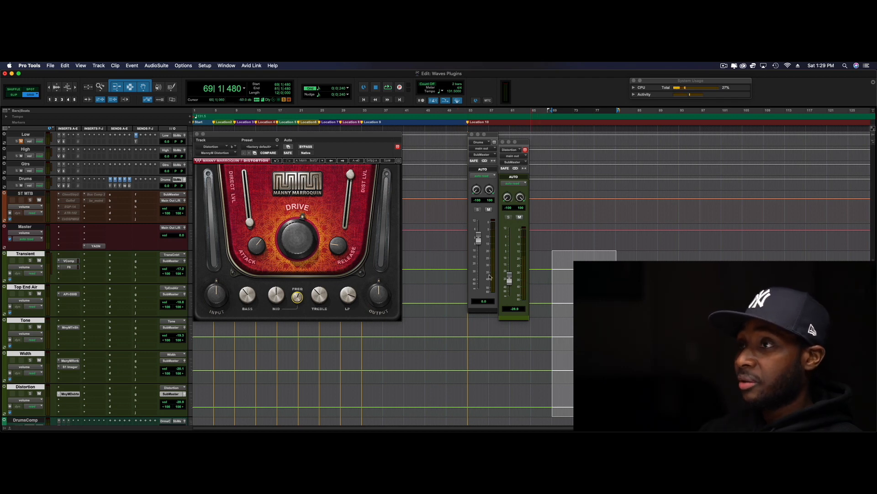
# Compare the drum playback with all five parallel tracks feeding in and with the dry drums alone
pyautogui.press('space')
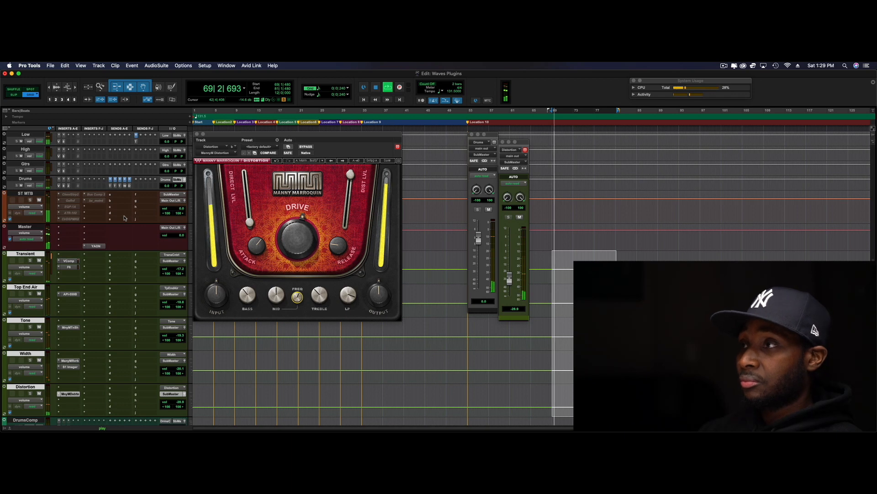
pyautogui.press('space')
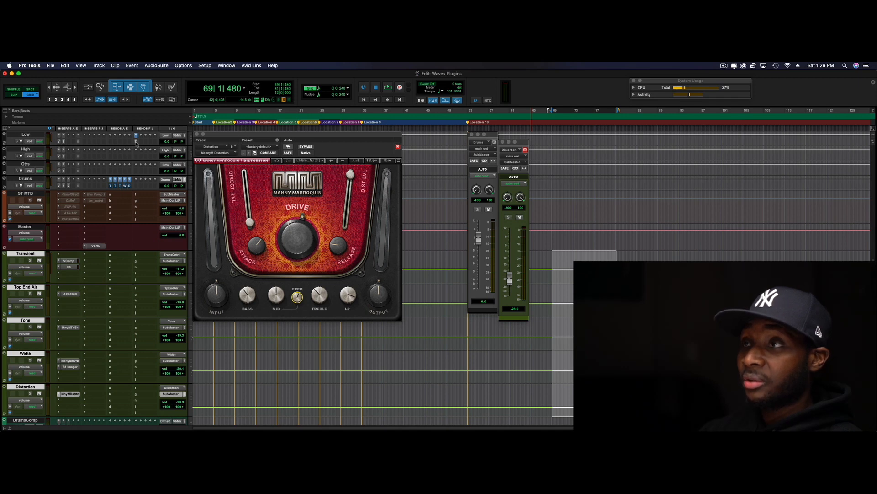
pyautogui.press('space')
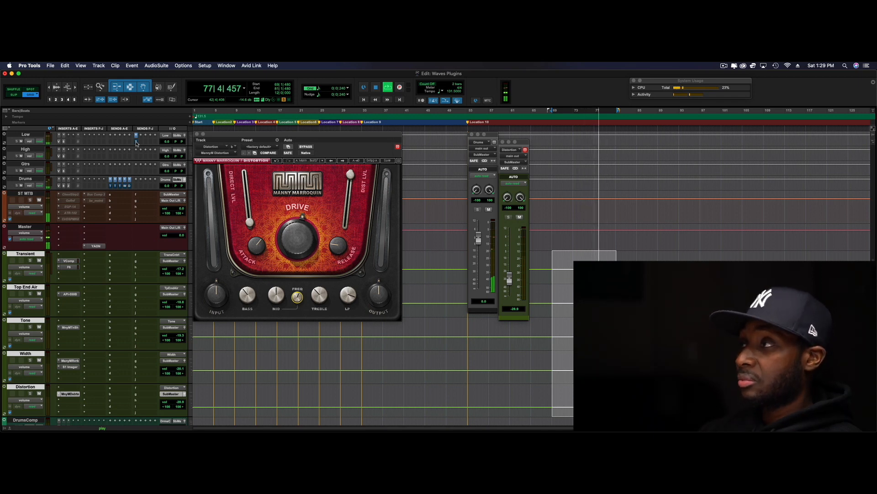
pyautogui.press('space')
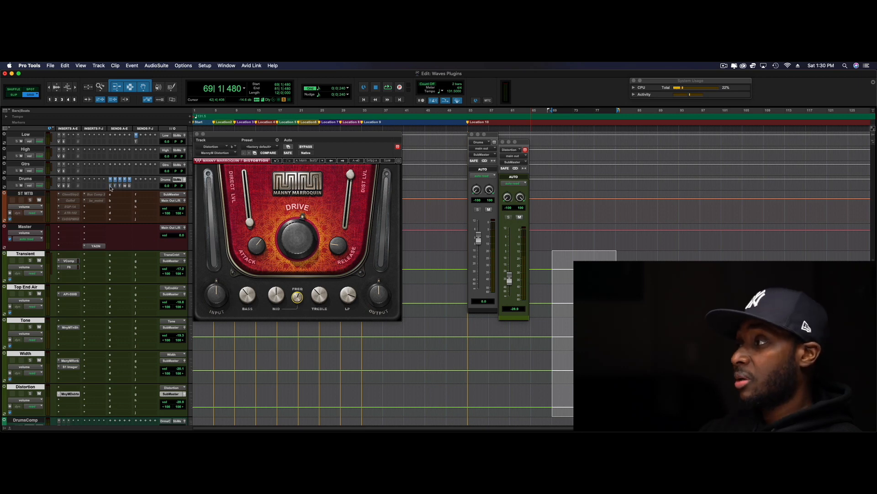
pyautogui.press('space')
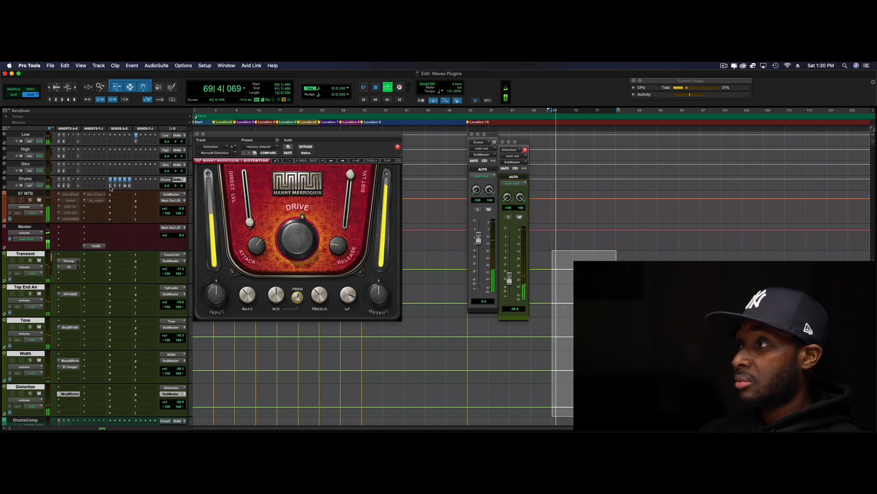